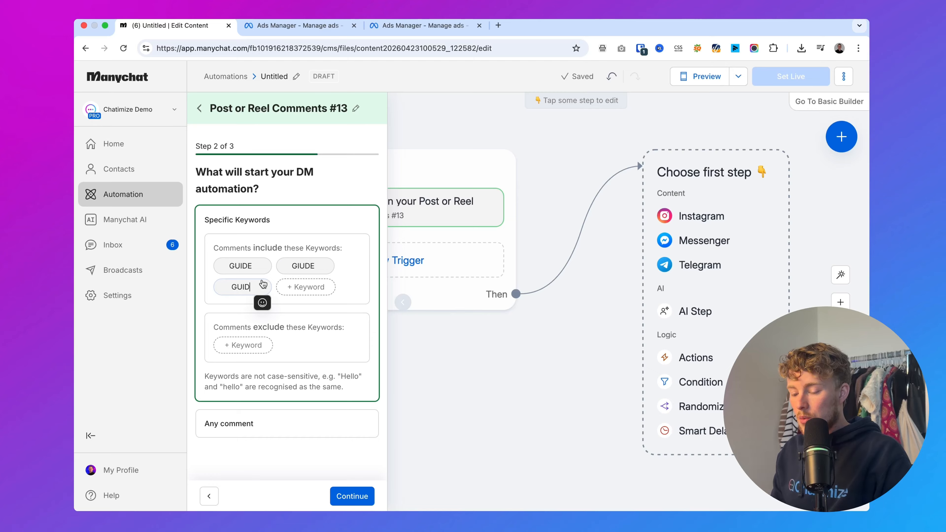
# Confirm the comment keywords and set the first public reply to "Can't wait for you to start with investing, please check your inbox! (and message requests)"
pyautogui.click(261, 439)
pyautogui.click(362, 497)
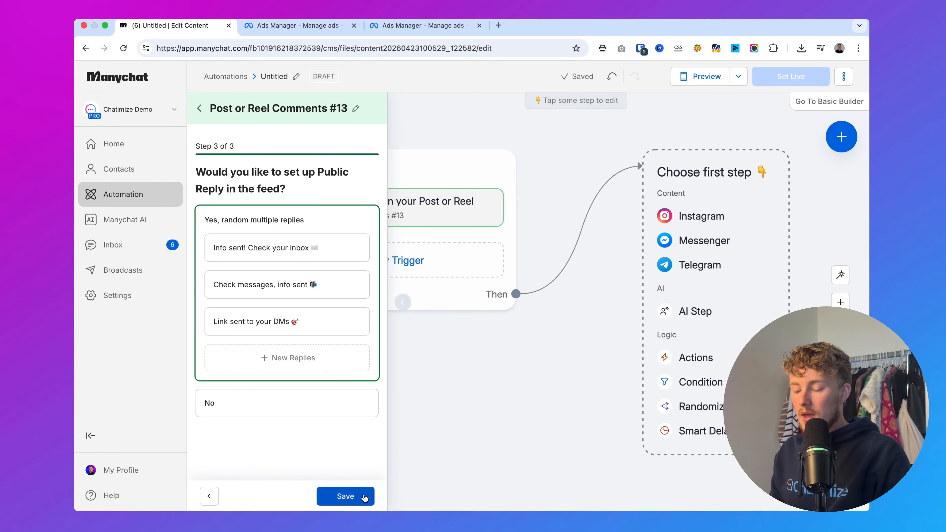
pyautogui.moveTo(303, 193); pyautogui.dragTo(177, 186)
pyautogui.click(208, 185)
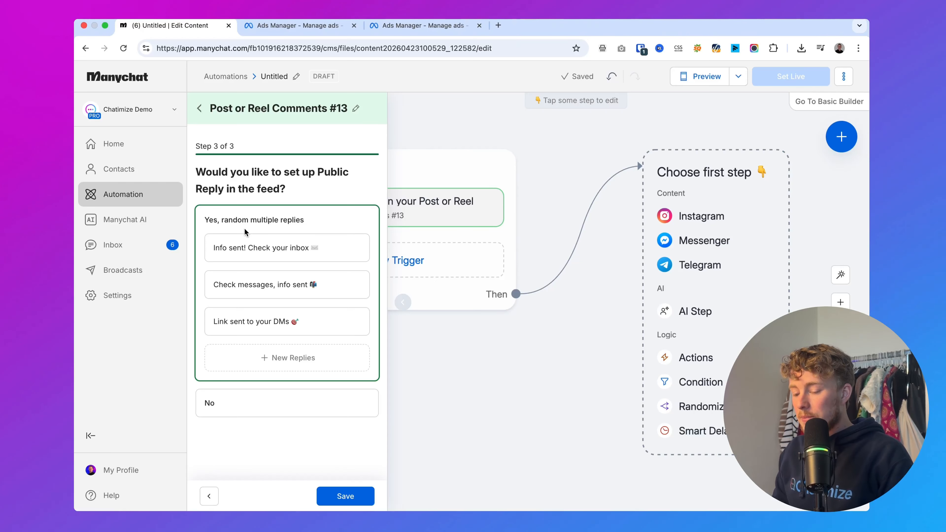
pyautogui.tripleClick(246, 247)
pyautogui.write('Can’t wait for you to start with investing, please check your inbox! (and message requests)')
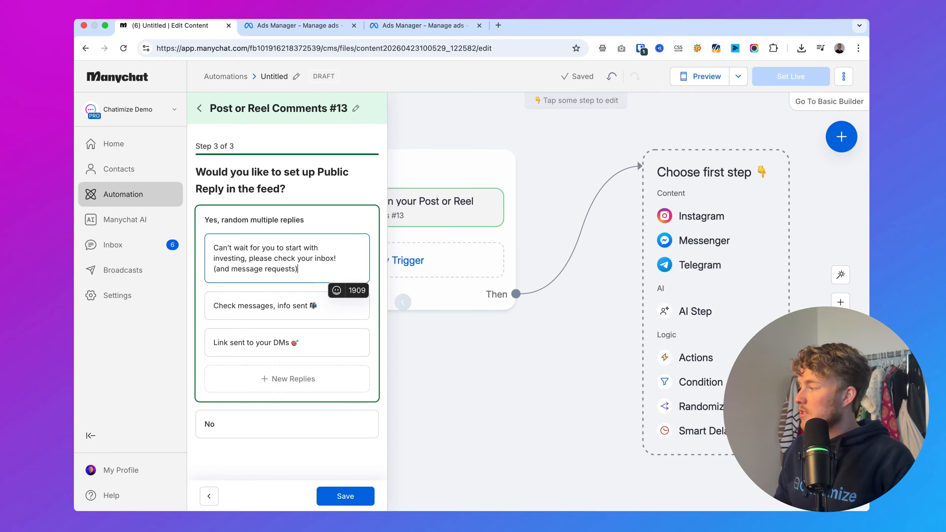
# Set the second public reply to "Let's get started with your first investment, just sent a message in the DMs! (check your message requests)"
pyautogui.press('super+Tab')
pyautogui.press('super+Tab')
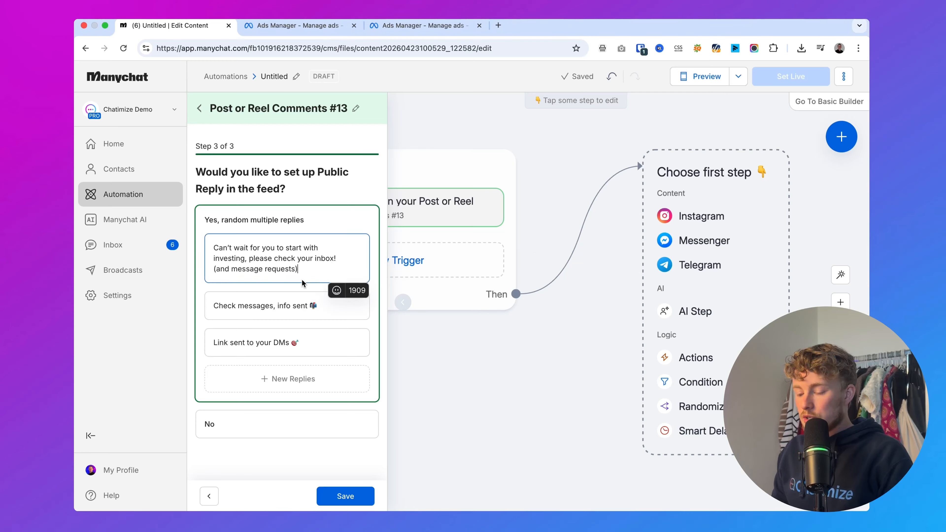
pyautogui.tripleClick(296, 298)
pyautogui.write('Let’s get started with your first investment, just sent a message in Messenger! (check your message requests)')
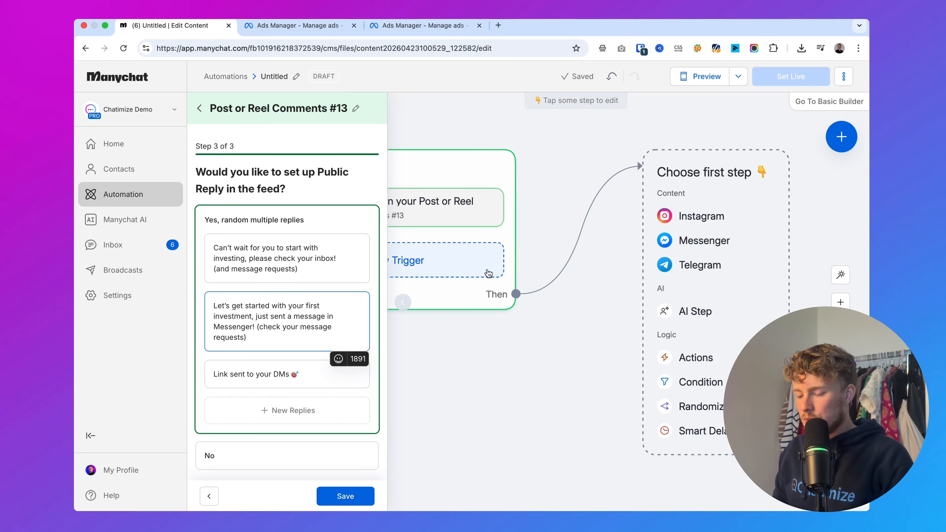
pyautogui.press('BackSpace')
pyautogui.press('BackSpace')
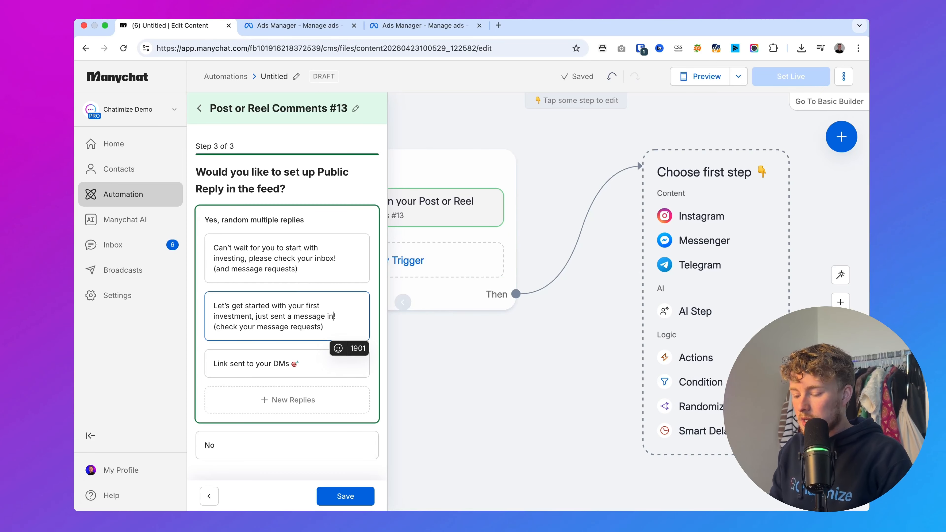
pyautogui.write('the DMs')
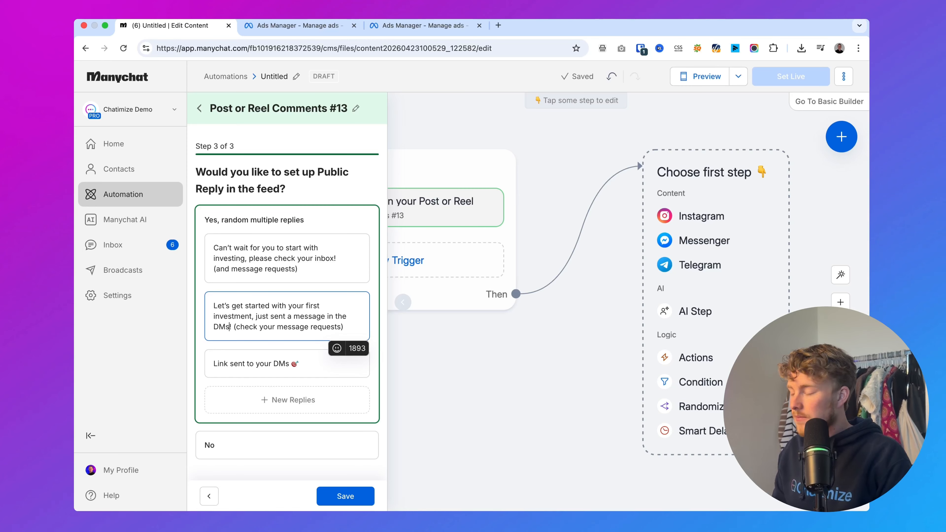
# Set the third public reply to "That's the first step to investing! Check your inbox! (and message requests folder)" and save the comment trigger
pyautogui.press('super+Tab')
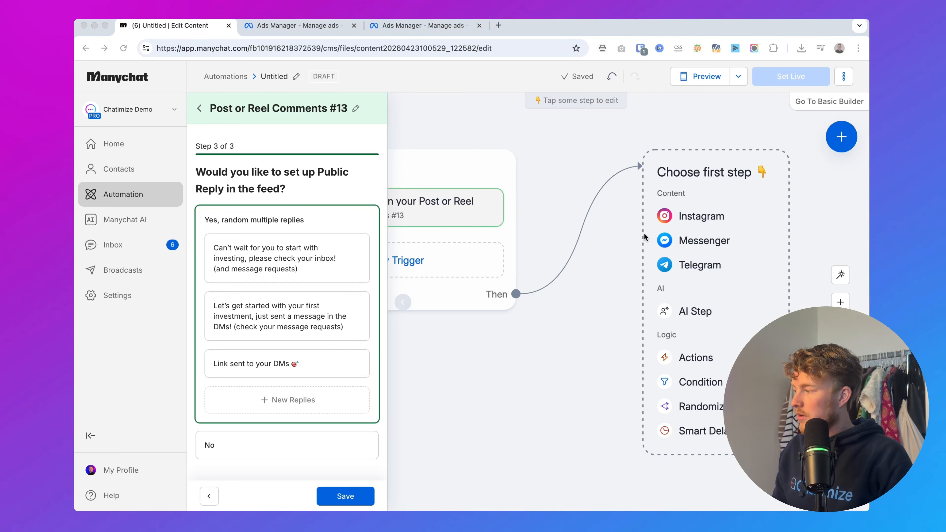
pyautogui.press('super+Tab')
pyautogui.click(242, 356)
pyautogui.press('super+a')
pyautogui.write('That’s the first step to investing! Check your inbox! (and message requests folder)')
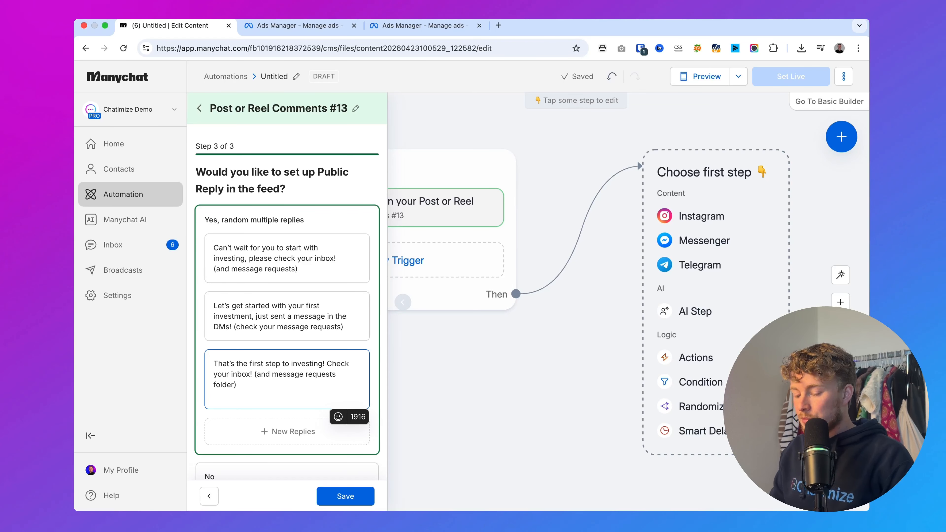
pyautogui.press('BackSpace')
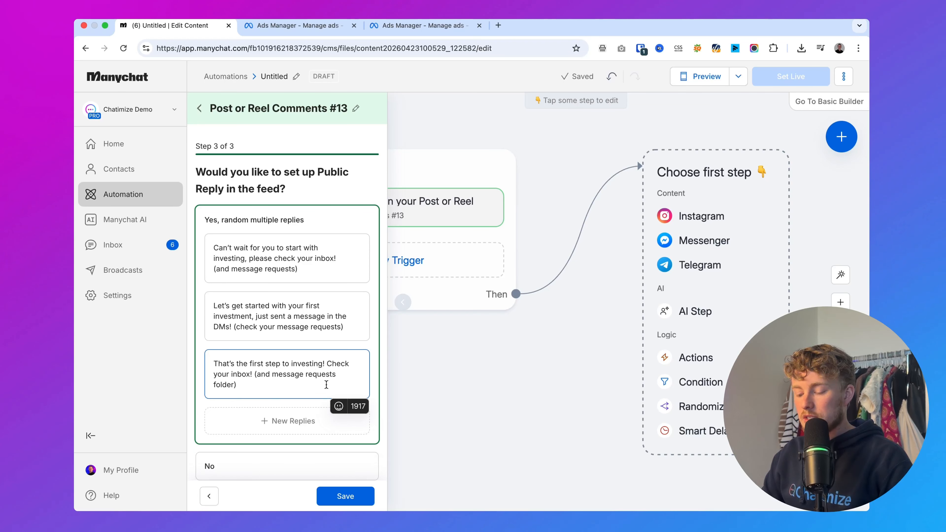
pyautogui.click(348, 496)
pyautogui.click(540, 397)
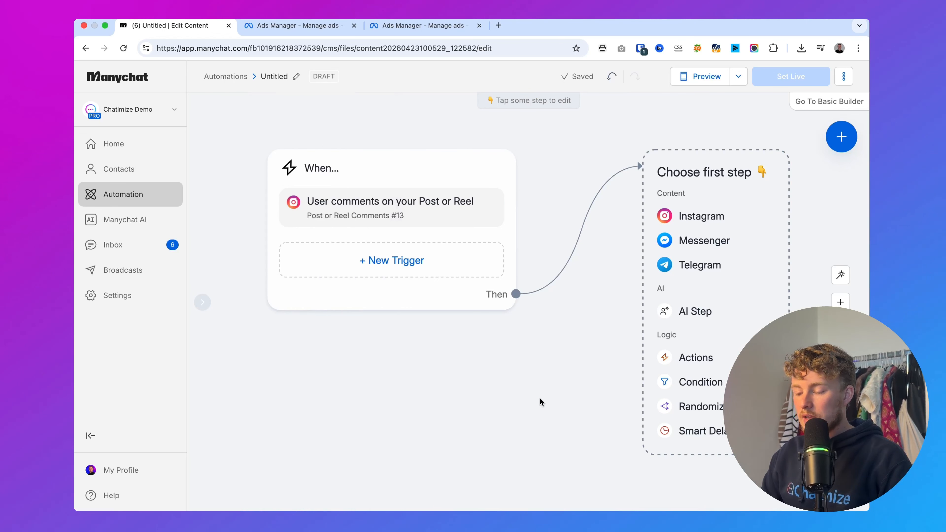
# Add an Instagram message as the first step and insert the free guide copy starting "Looks like you're ready to make your first investment"
pyautogui.hscroll(5, 566, 201)
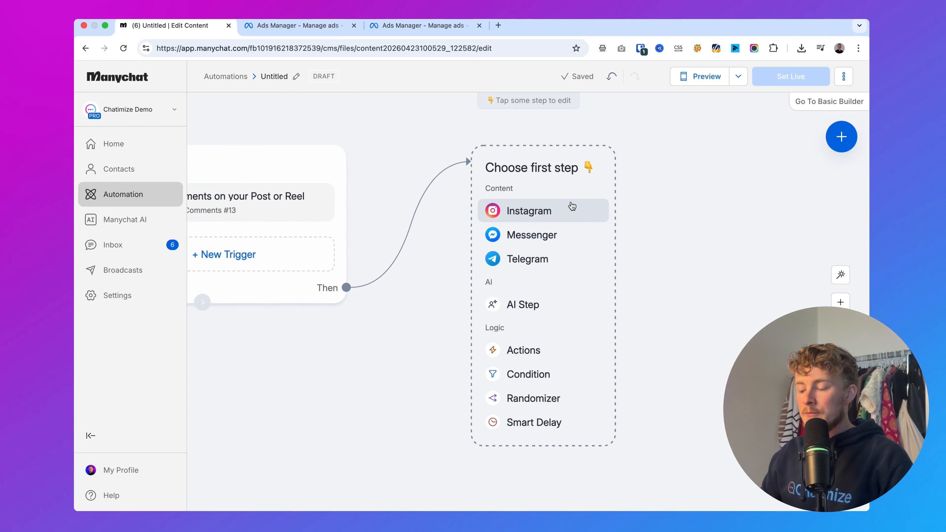
pyautogui.click(548, 215)
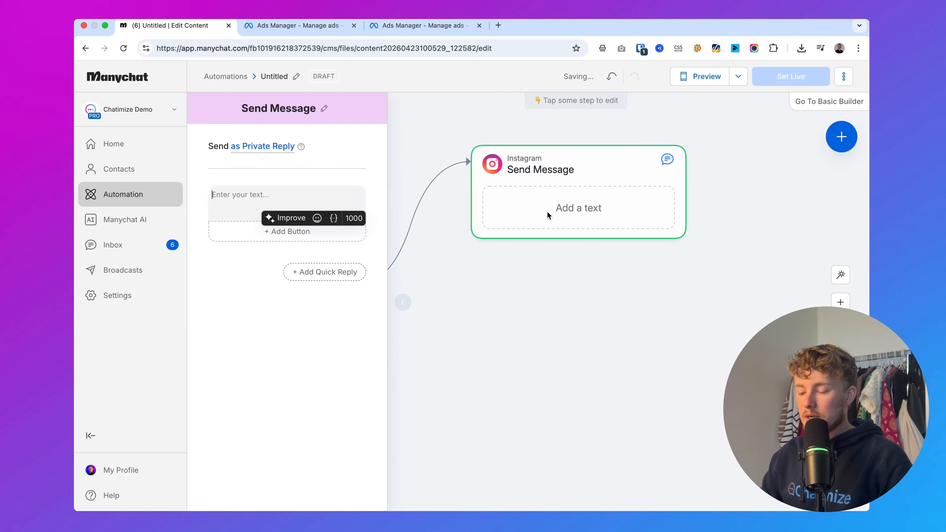
pyautogui.moveTo(190, 147); pyautogui.dragTo(389, 158)
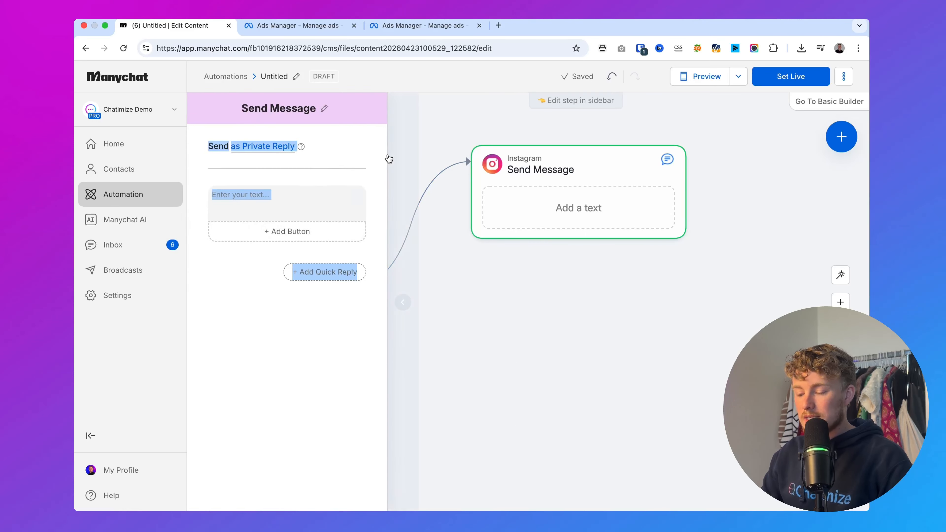
pyautogui.click(350, 147)
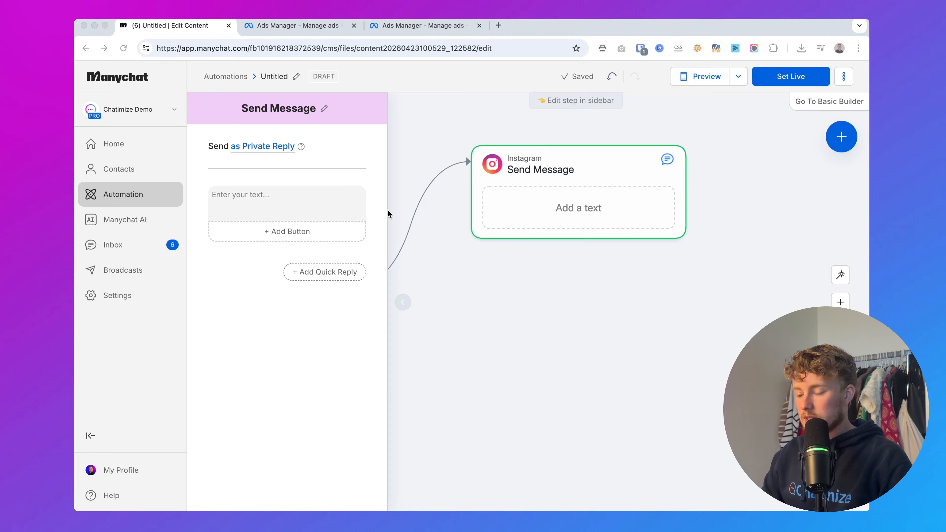
pyautogui.click(316, 203)
pyautogui.write('Looks like you’re ready to make your first investment and earn some passive income!  Get instant access to my FREE Investing Guide and learn the exact steps to grow your money the right way—without the guesswork.  Just click the button below to get your free guide now 👇  ✅ YES, send it over!')
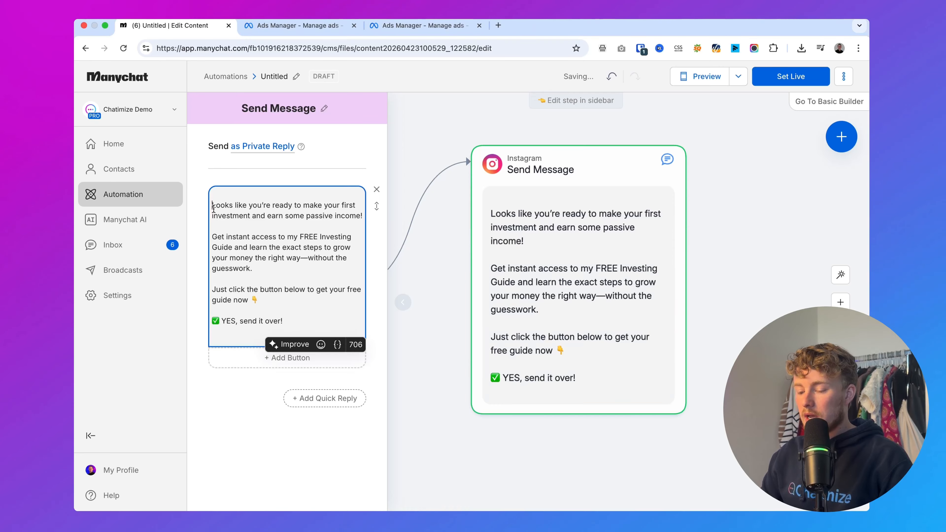
# Remove the blank lines before and after the text in the Instagram message
pyautogui.press('Return')
pyautogui.press('BackSpace')
pyautogui.press('BackSpace')
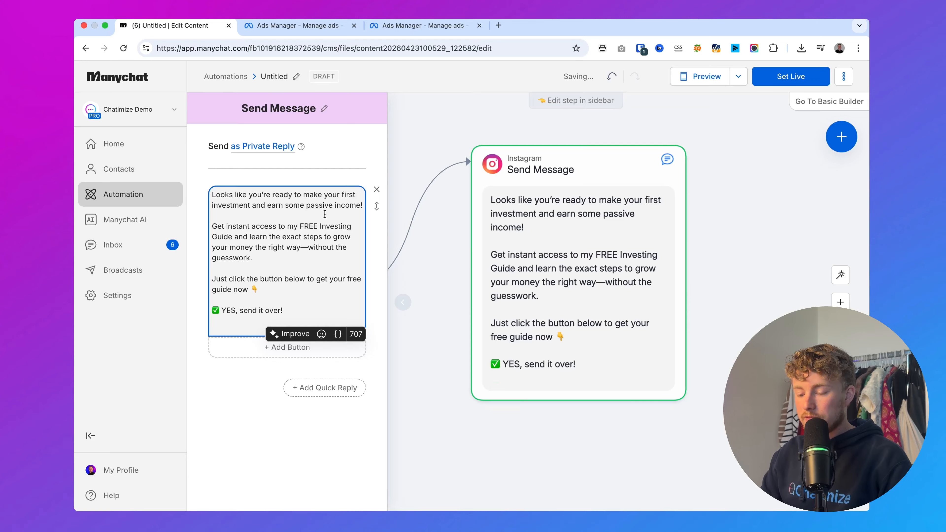
pyautogui.click(232, 326)
pyautogui.press('BackSpace')
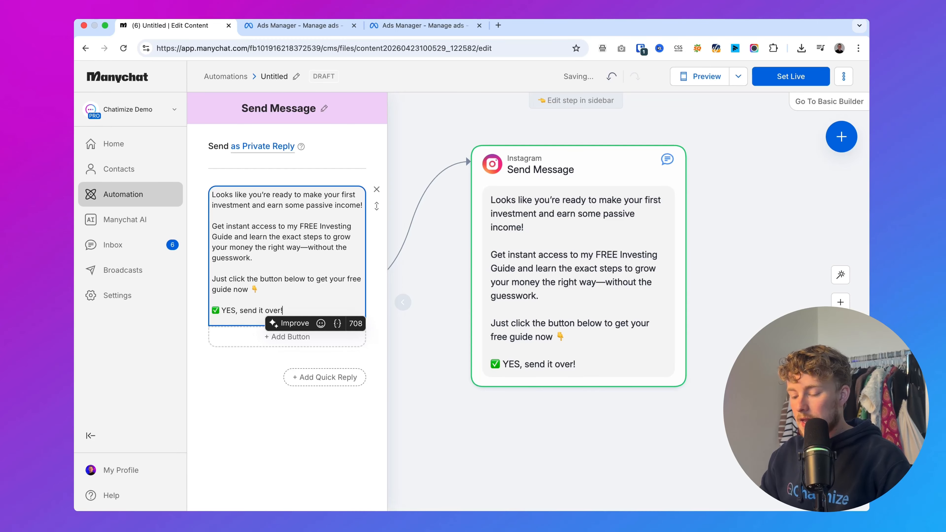
# Move the line "✅ YES, send it over!" out of the message text into a new quick reply
pyautogui.moveTo(223, 311); pyautogui.dragTo(319, 313)
pyautogui.click(222, 310)
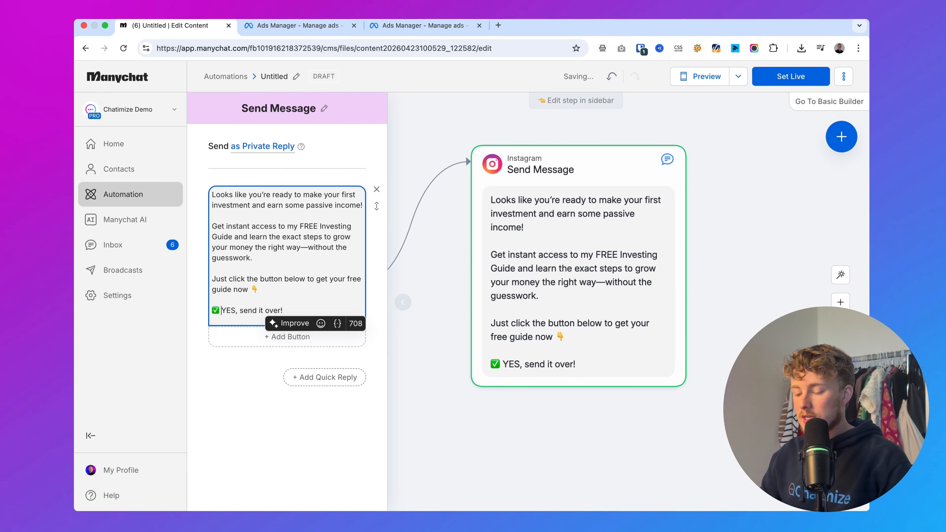
pyautogui.hotkey('shift', 'Home')
pyautogui.press('cmd+c')
pyautogui.press('BackSpace')
pyautogui.press('BackSpace')
pyautogui.press('BackSpace')
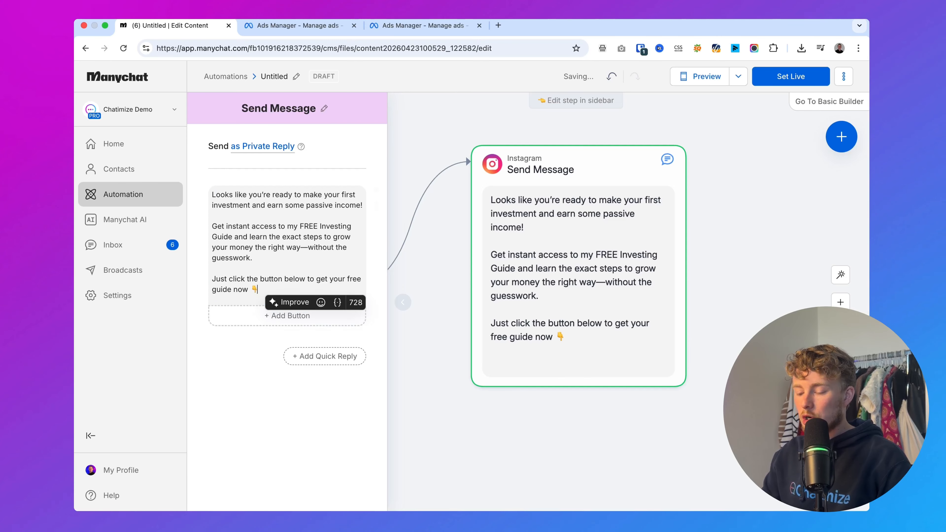
pyautogui.click(325, 356)
pyautogui.press('cmd+v')
pyautogui.click(616, 199)
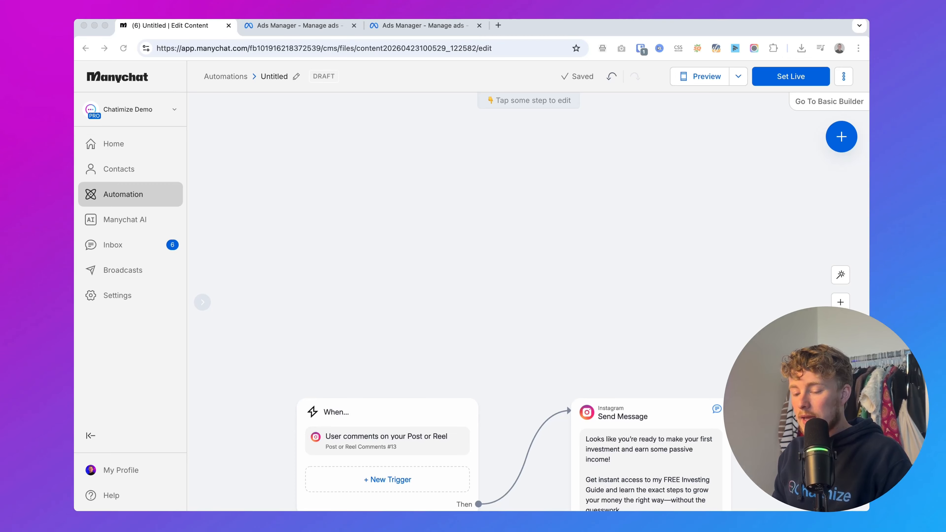
# Return to the automations overview and create a new blank automation
pyautogui.click(119, 187)
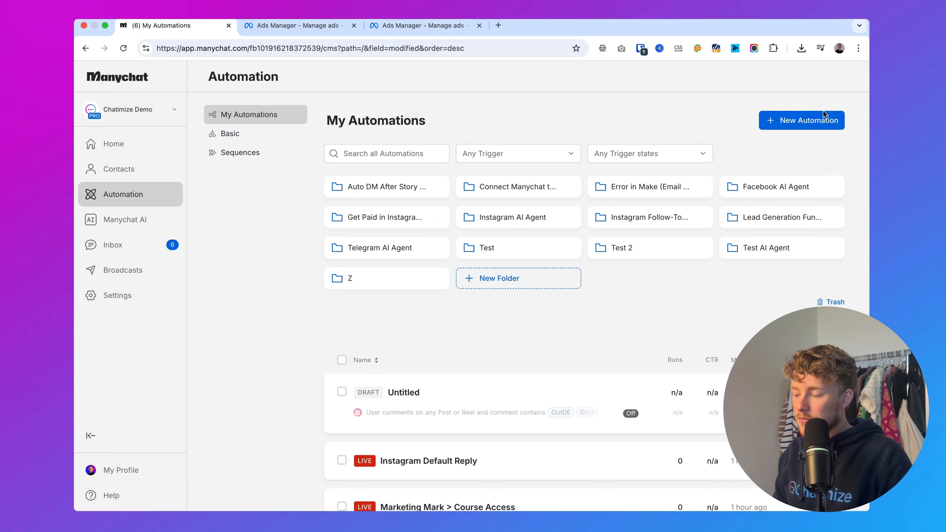
pyautogui.click(823, 111)
pyautogui.click(726, 89)
pyautogui.click(700, 219)
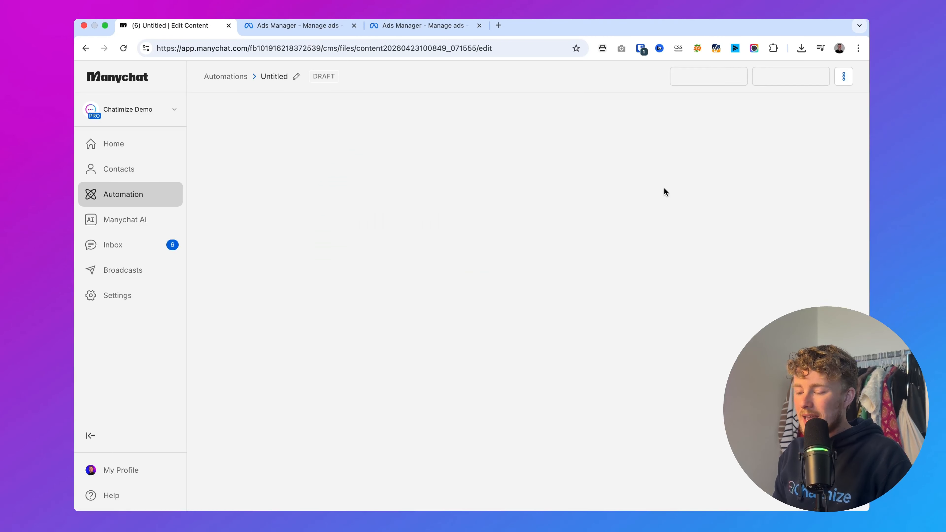
# Rename the new automation as "Instagram Ad > Free Investing Guide"
pyautogui.click(277, 76)
pyautogui.write('Inst')
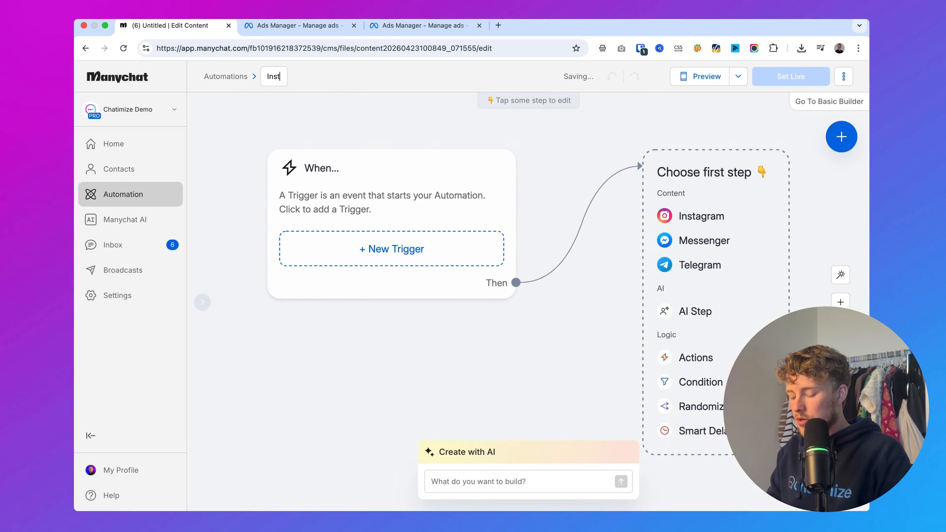
pyautogui.write('agram Ad > Free')
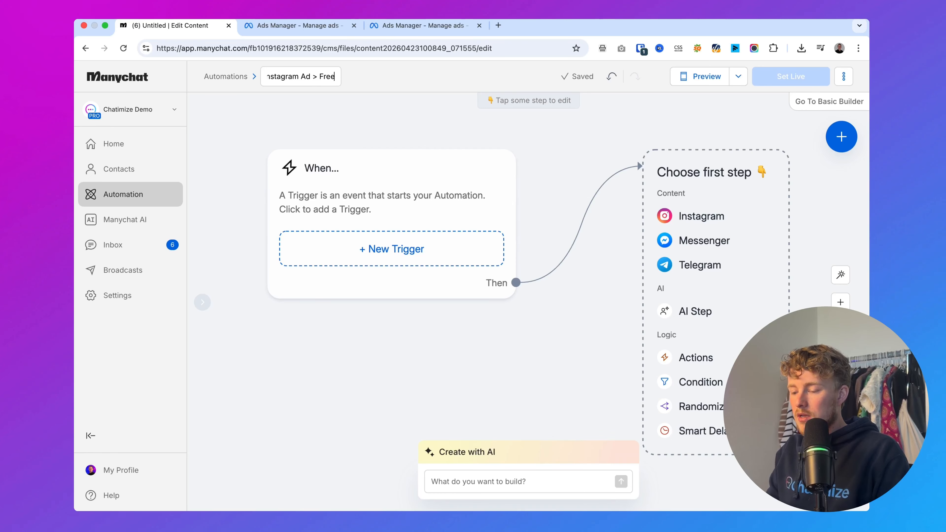
pyautogui.write(' Investing Guide')
pyautogui.press('Return')
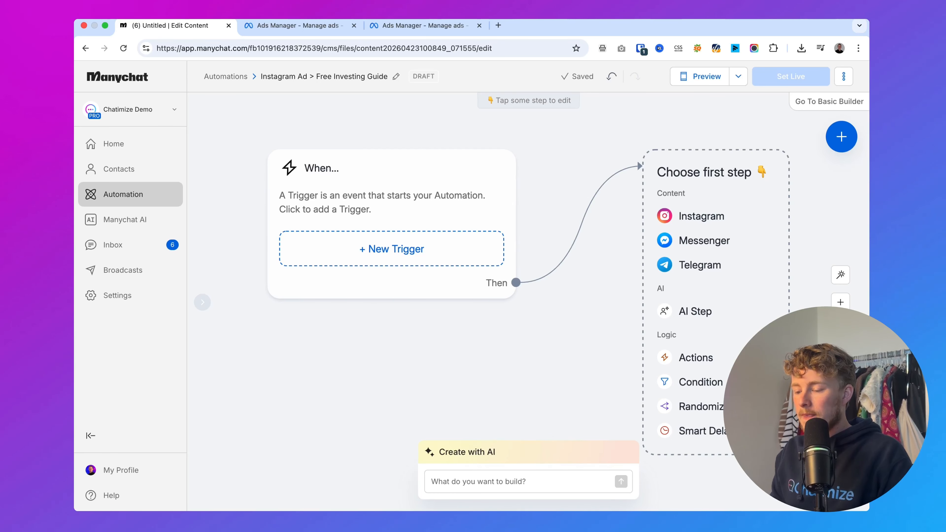
# Add a trigger that starts the automation when a user clicks an Instagram Ad, and save it
pyautogui.hscroll(2, 483, 223)
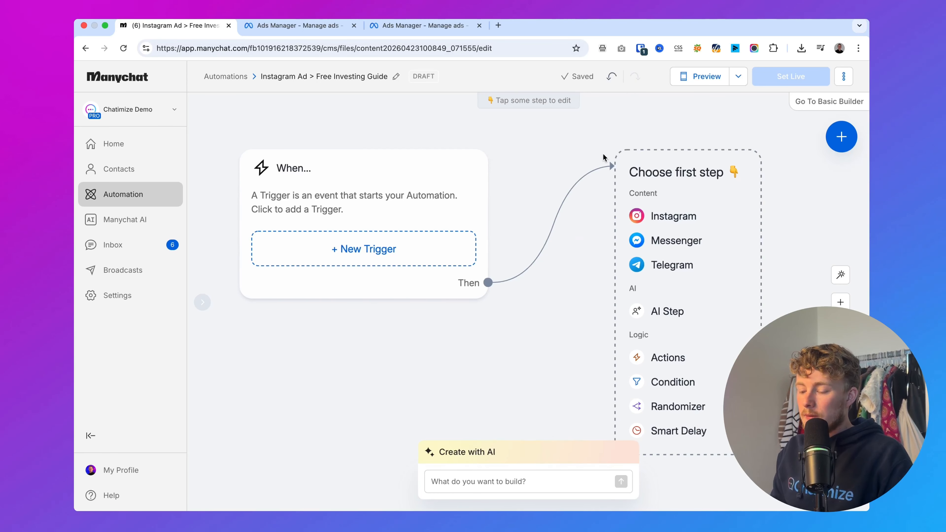
pyautogui.click(319, 249)
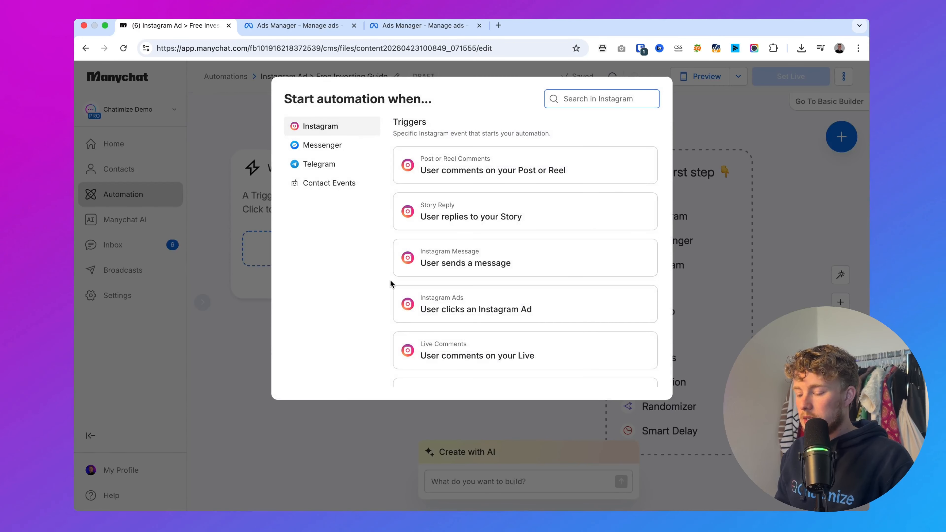
pyautogui.click(413, 310)
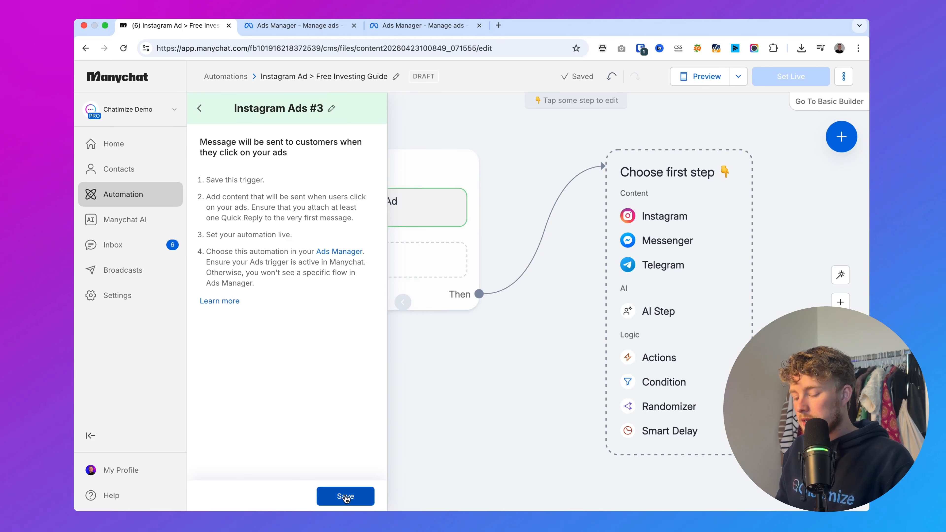
pyautogui.click(349, 503)
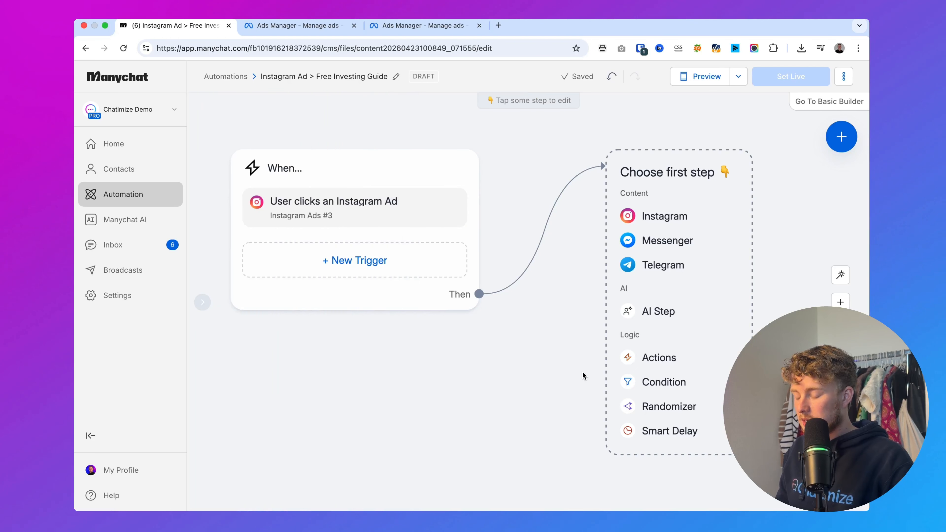
# Add an Instagram message after the ad trigger containing the free Investing Guide copy that ends with "get your free guide now 👇"
pyautogui.click(652, 222)
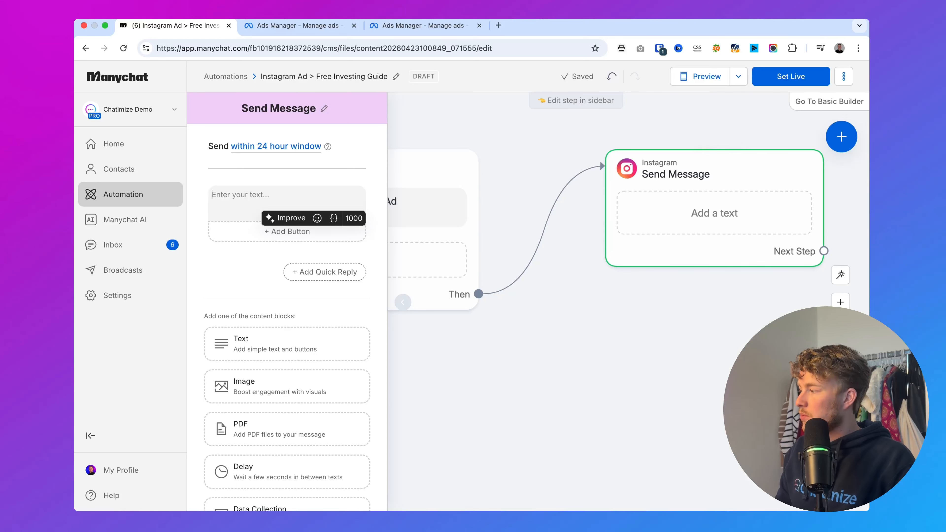
pyautogui.press('super+Tab')
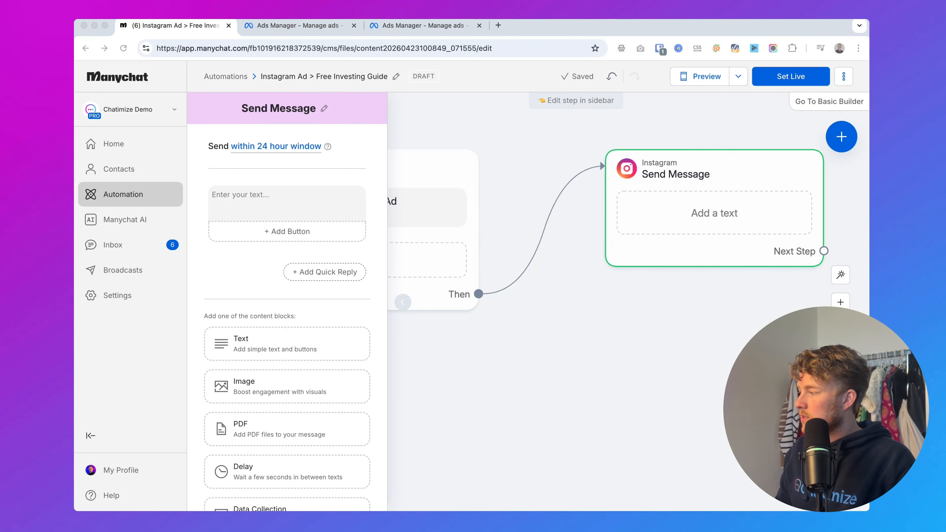
pyautogui.press('super+Tab')
pyautogui.write('Looks like you’re ready to make your first investment and earn some passive income!  Get instant access to my FREE Investing Guide and learn the exact steps to grow your money the right way—without the guesswork.  Just click the button below to get your free guide now 👇')
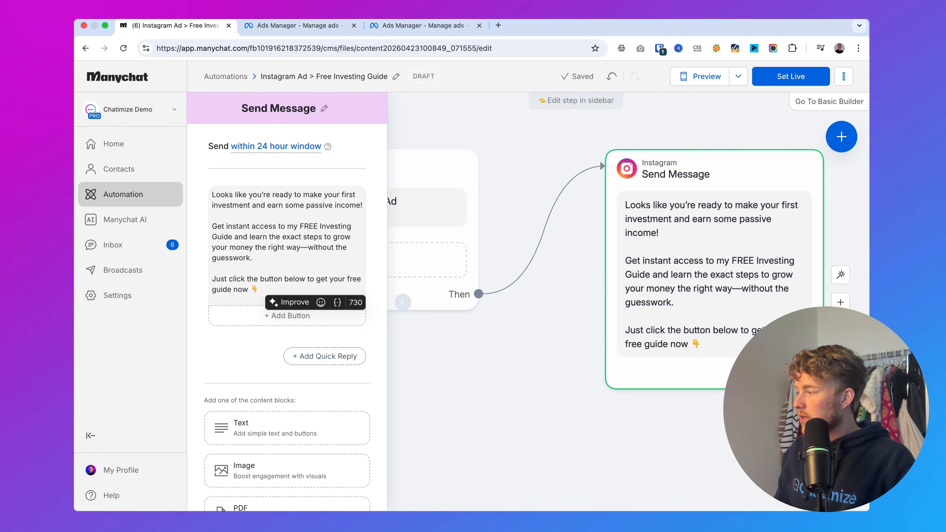
# Attach the quick reply "✅ YES, send it over!" to the ad automation's Instagram message
pyautogui.press('super+Tab')
pyautogui.press('super+Tab')
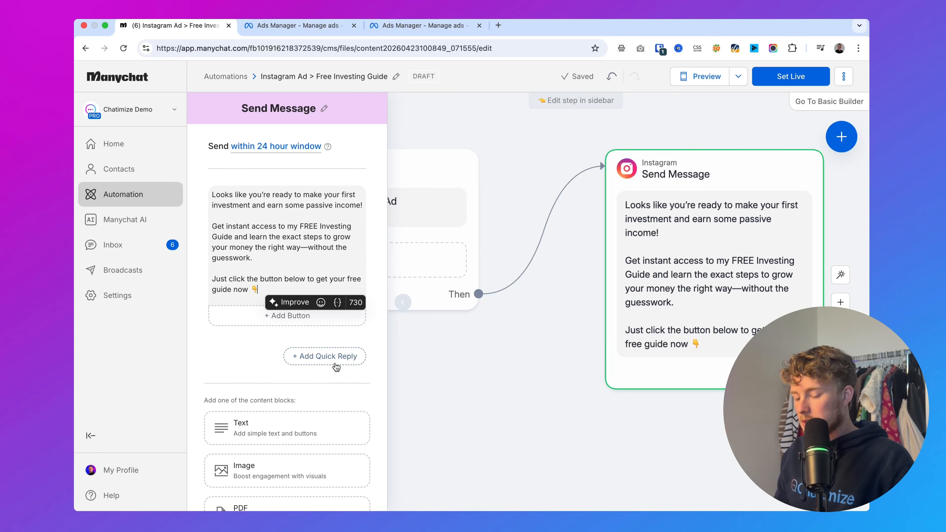
pyautogui.click(334, 362)
pyautogui.press('super+v')
pyautogui.click(512, 497)
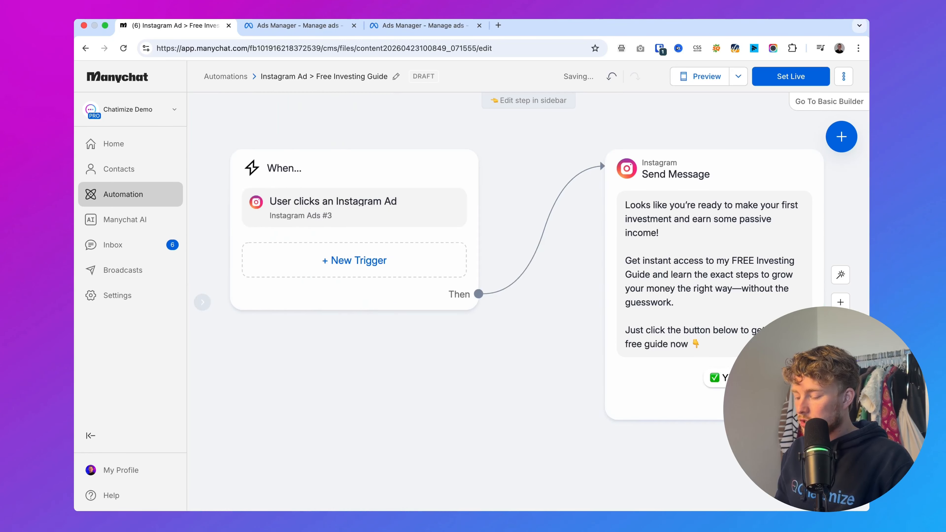
# Link a new Instagram message with the text "Test" to the "✅ YES, send it over!" quick reply
pyautogui.hscroll(5, 447, 429)
pyautogui.moveTo(393, 377); pyautogui.dragTo(510, 170)
pyautogui.click(534, 178)
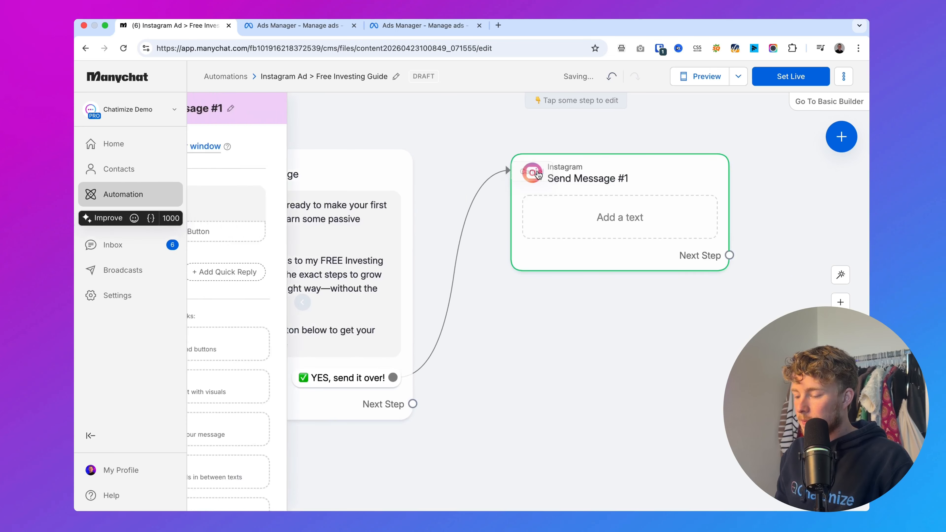
pyautogui.write('Test')
pyautogui.click(564, 347)
pyautogui.scroll(-3, 562, 345)
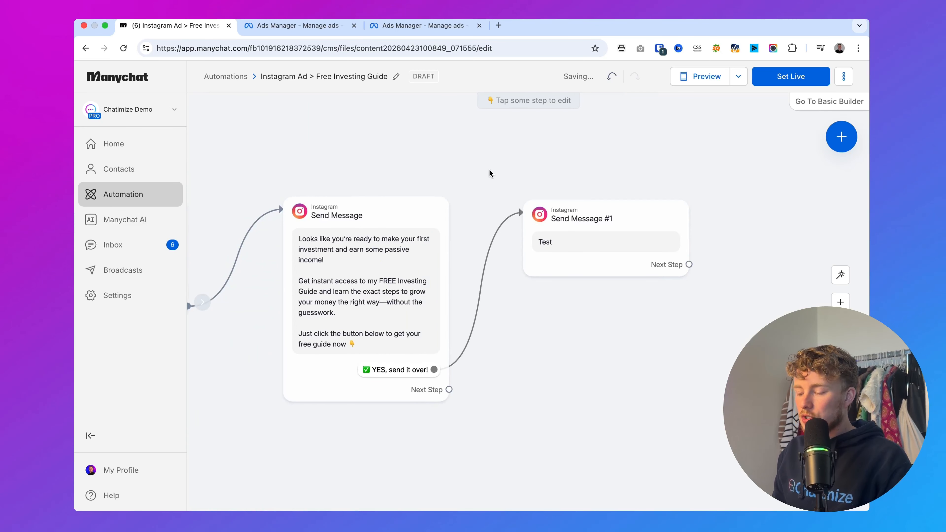
# Set the ad automation live and check that its Instagram ad trigger is enabled
pyautogui.moveTo(474, 127); pyautogui.dragTo(702, 164)
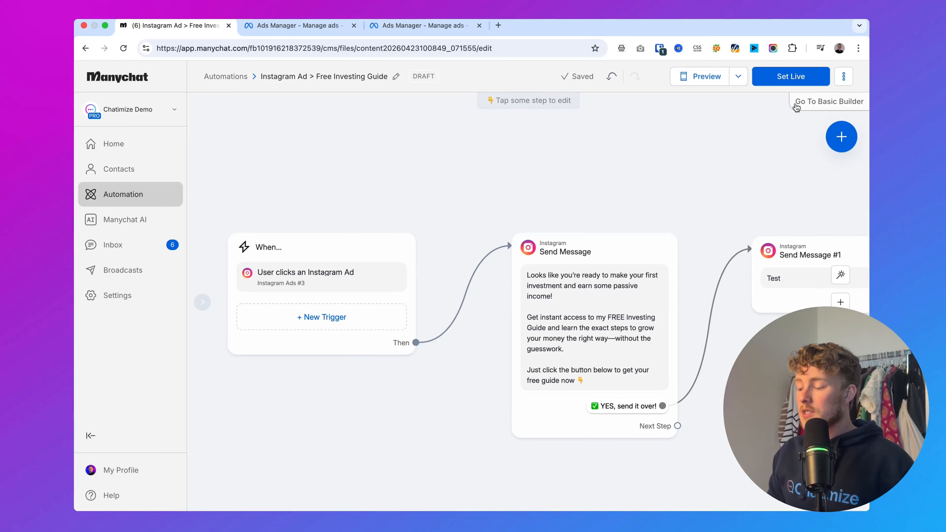
pyautogui.click(791, 76)
pyautogui.moveTo(737, 177); pyautogui.dragTo(618, 170)
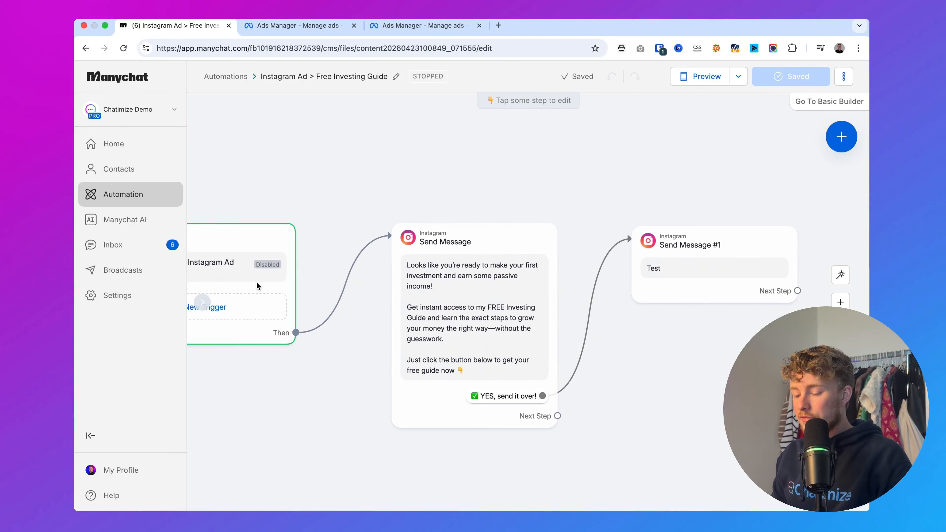
pyautogui.click(523, 274)
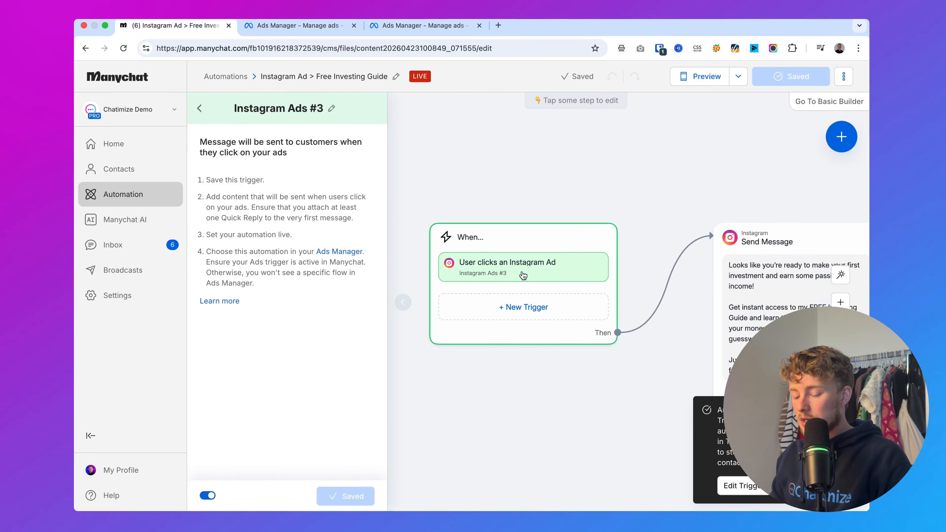
pyautogui.click(496, 166)
pyautogui.scroll(-4, 552, 204)
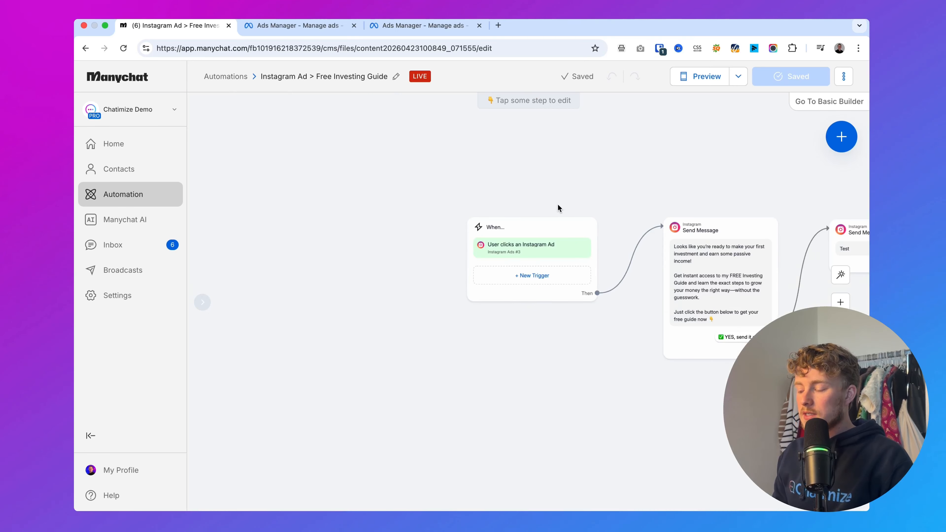
pyautogui.moveTo(557, 205); pyautogui.dragTo(455, 186)
pyautogui.scroll(1, 454, 184)
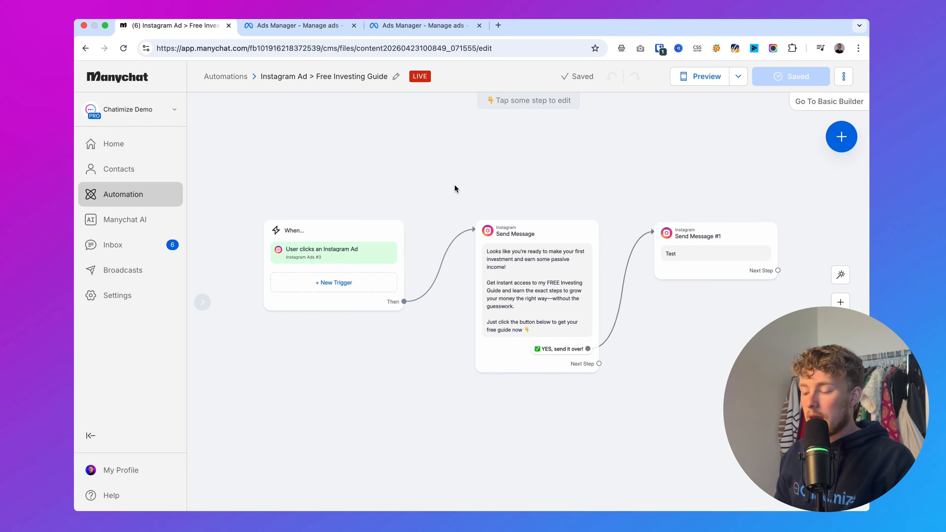
# Switch to Meta Ads Manager, go to the campaign level and clear the campaign selection
pyautogui.click(258, 27)
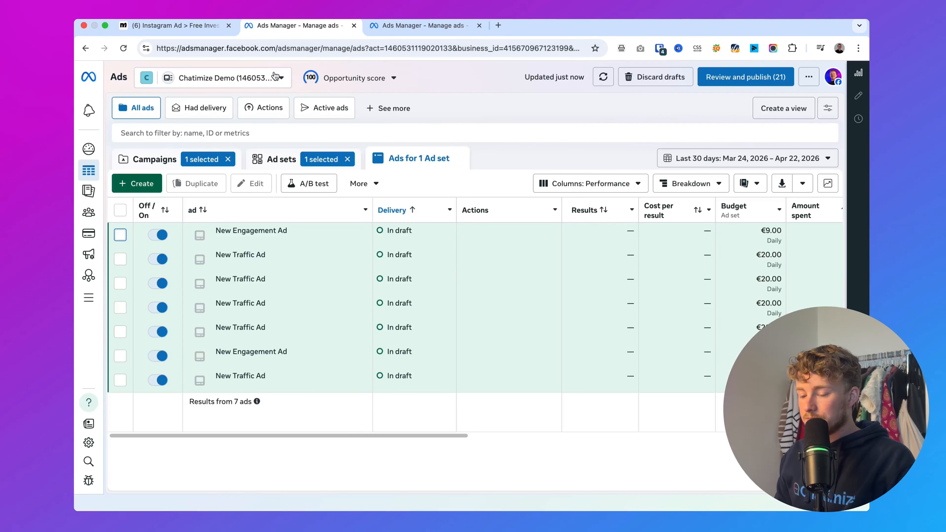
pyautogui.click(125, 190)
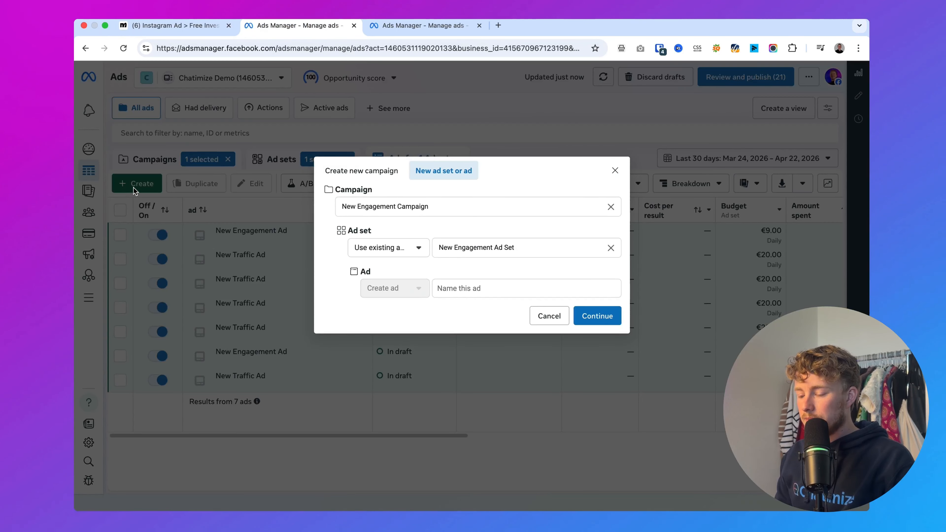
pyautogui.click(615, 171)
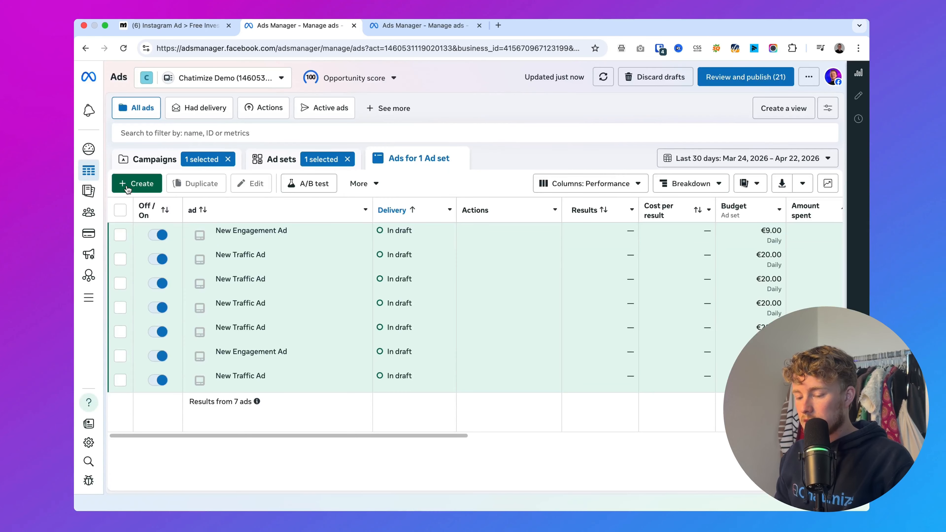
pyautogui.click(137, 160)
pyautogui.click(120, 236)
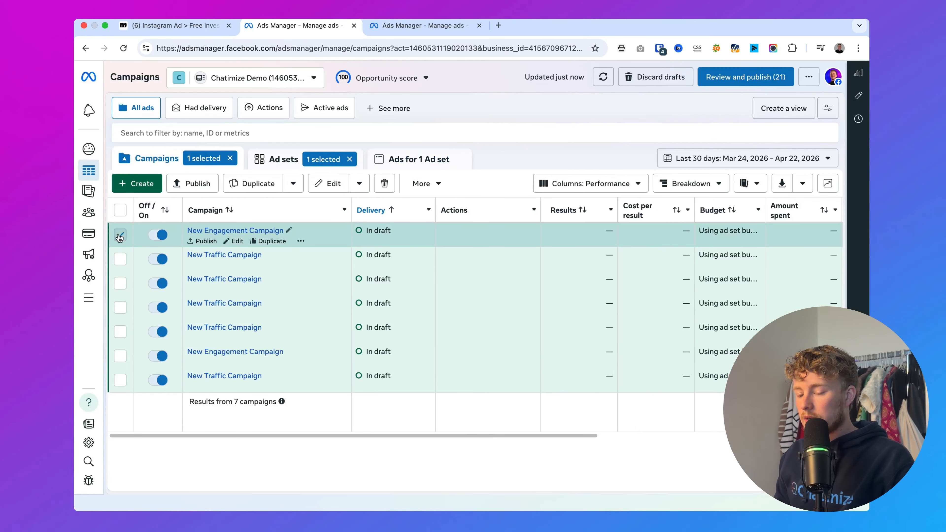
pyautogui.click(120, 236)
# Create a new Auction campaign with the Traffic objective, using the manual traffic campaign setup
pyautogui.click(126, 182)
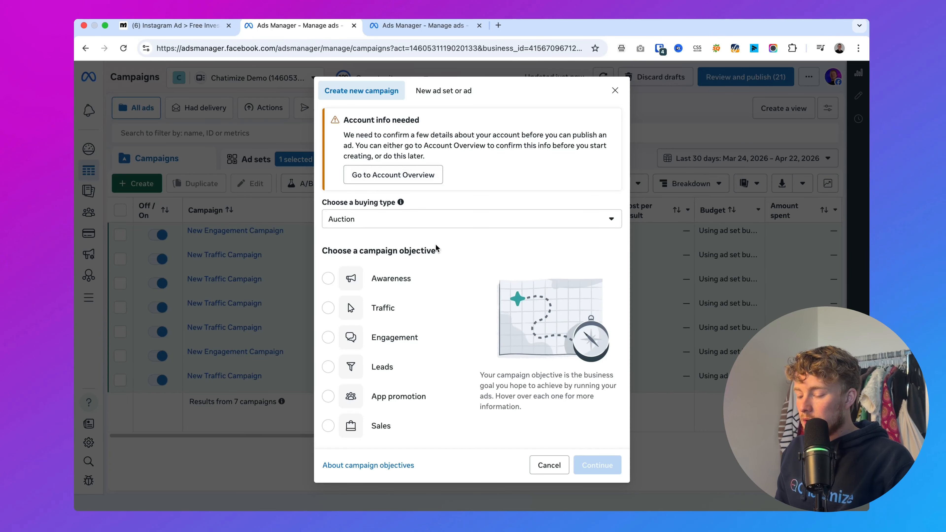
pyautogui.scroll(-2, 436, 248)
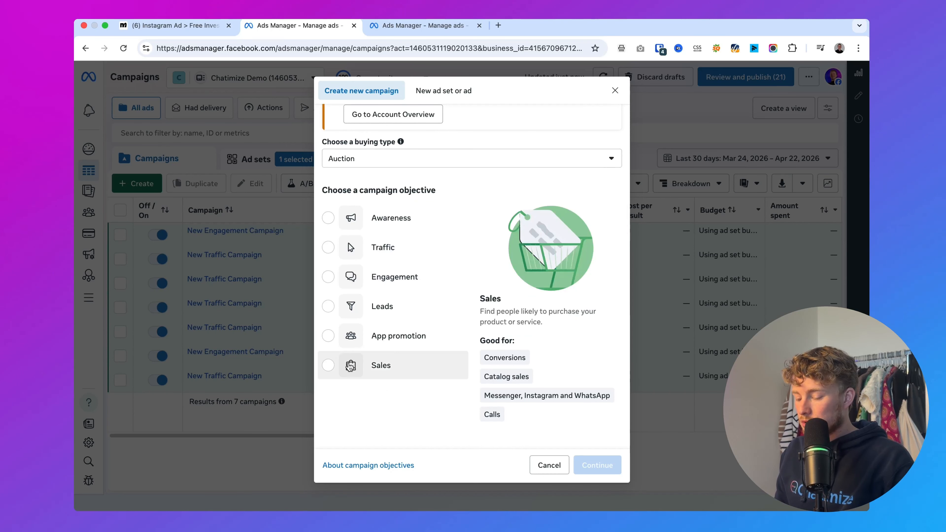
pyautogui.click(357, 247)
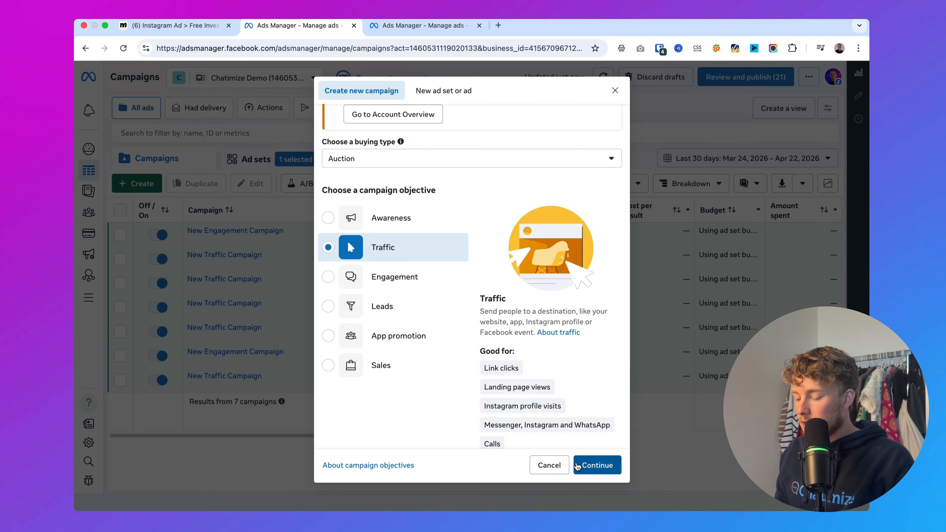
pyautogui.click(576, 465)
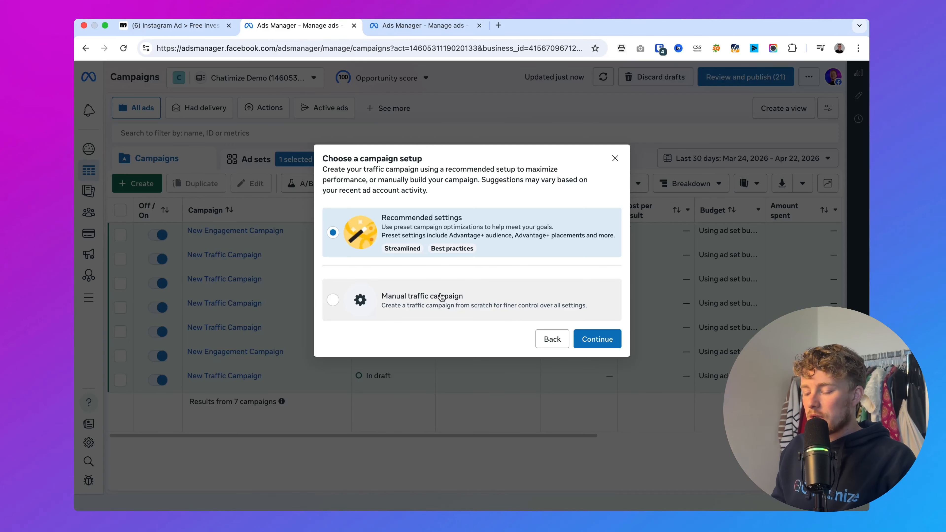
pyautogui.click(395, 298)
pyautogui.click(606, 340)
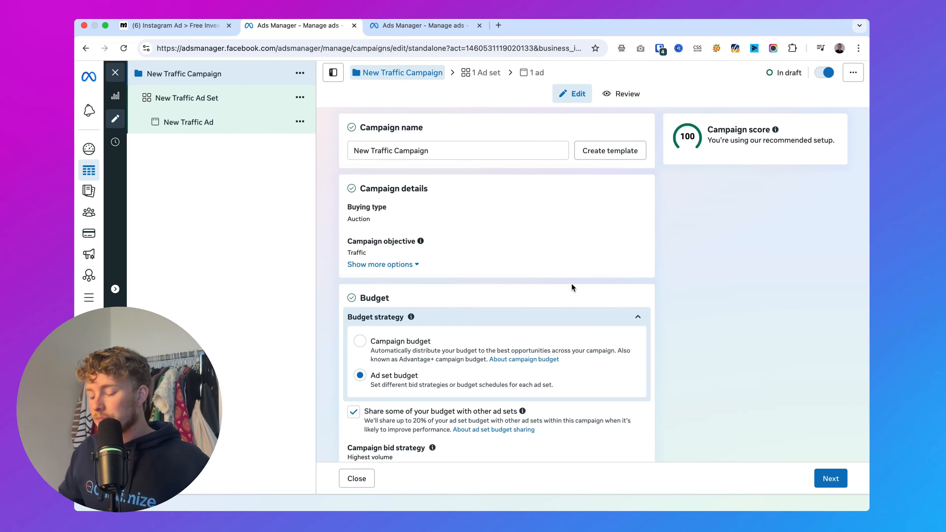
# Proceed to the ad set with message destinations as conversion location and set the performance goal to Maximize number of conversations
pyautogui.scroll(-5, 571, 283)
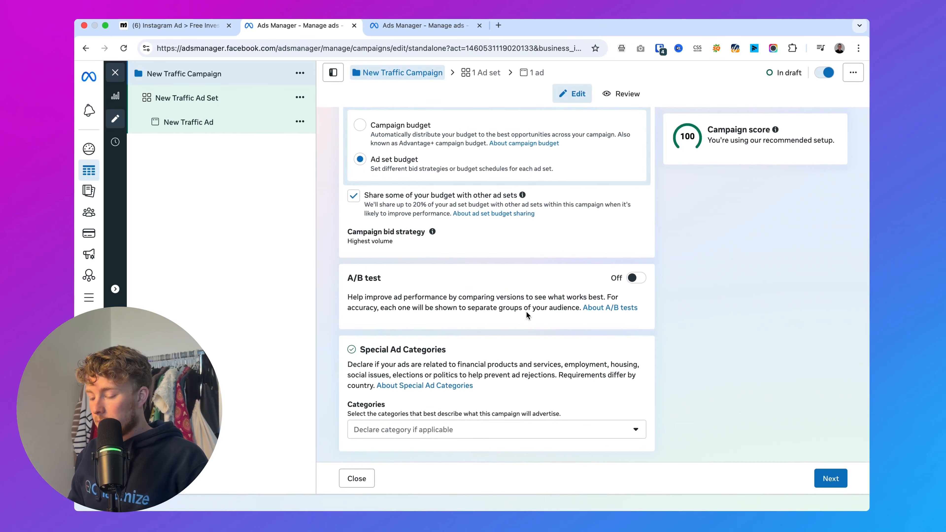
pyautogui.scroll(5, 526, 314)
pyautogui.click(839, 477)
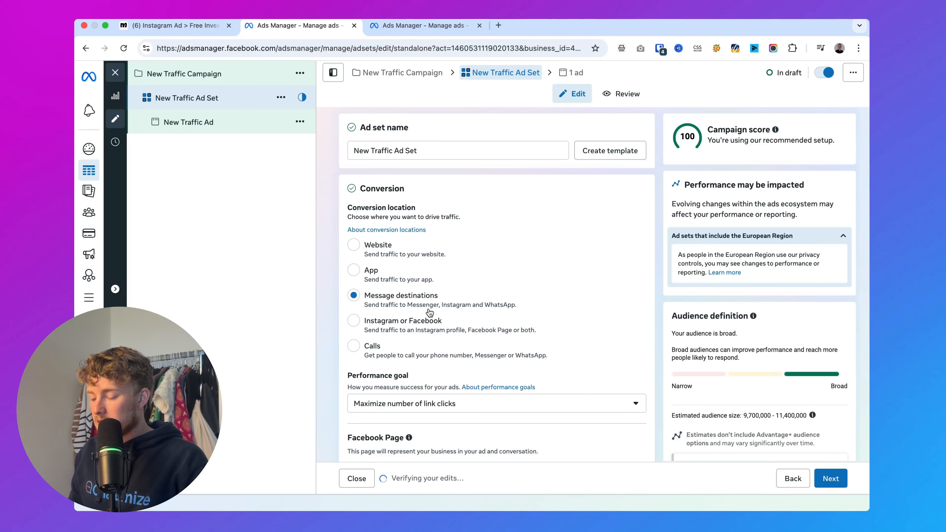
pyautogui.scroll(-3, 413, 321)
pyautogui.click(404, 314)
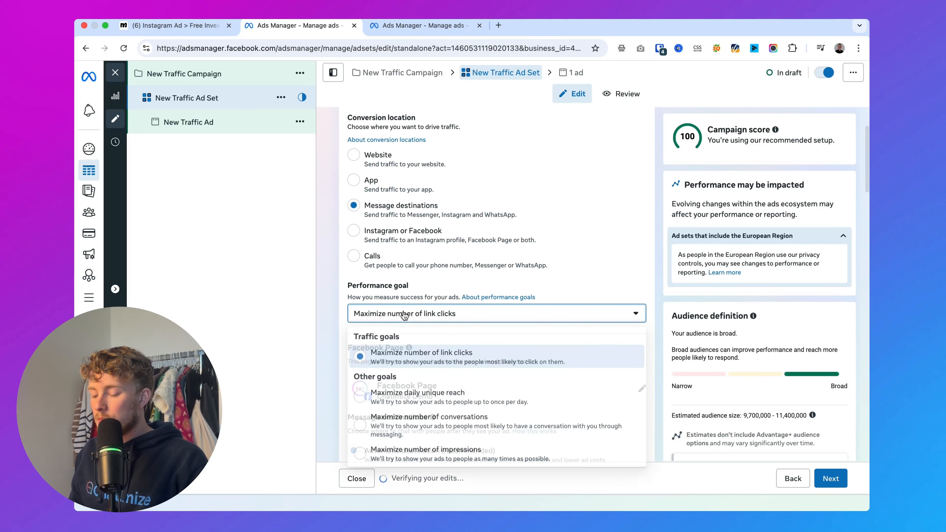
pyautogui.click(439, 423)
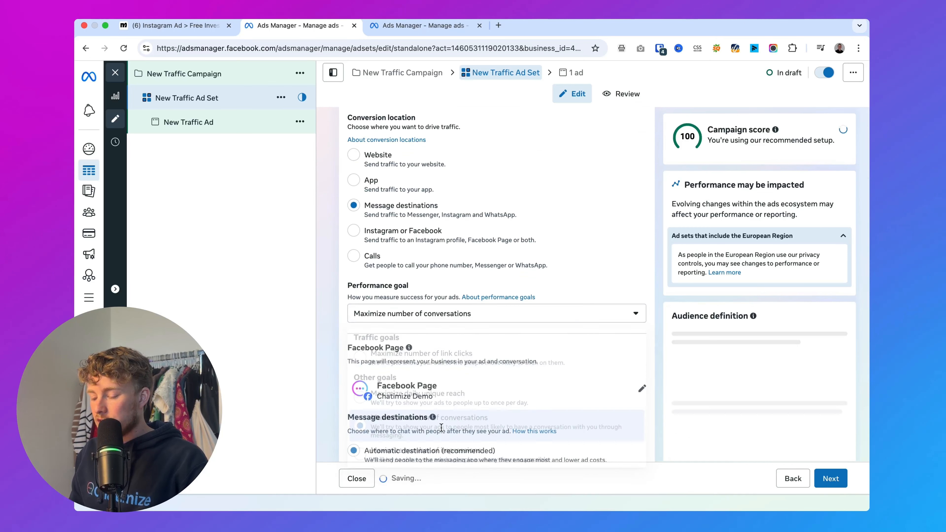
# Set the ad set's message destinations to manual, with Messenger excluded and only Instagram selected
pyautogui.scroll(-5, 373, 391)
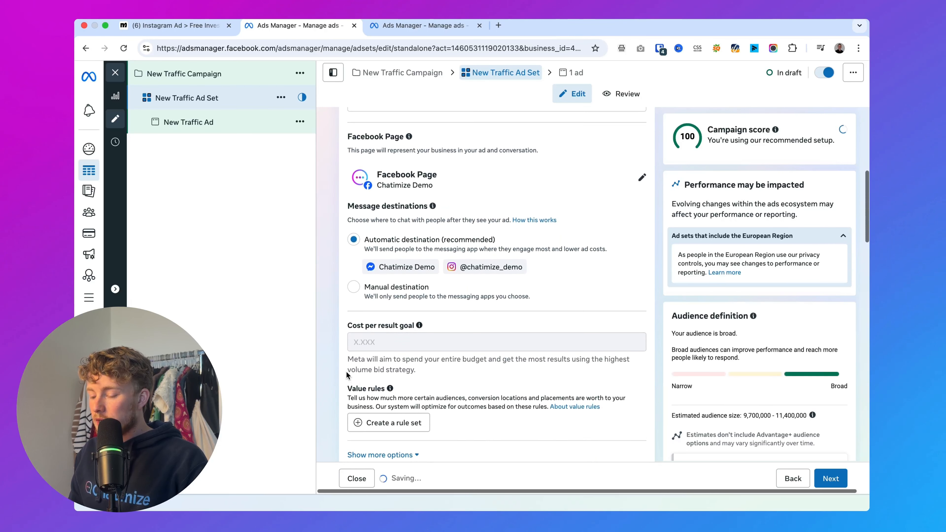
pyautogui.click(356, 290)
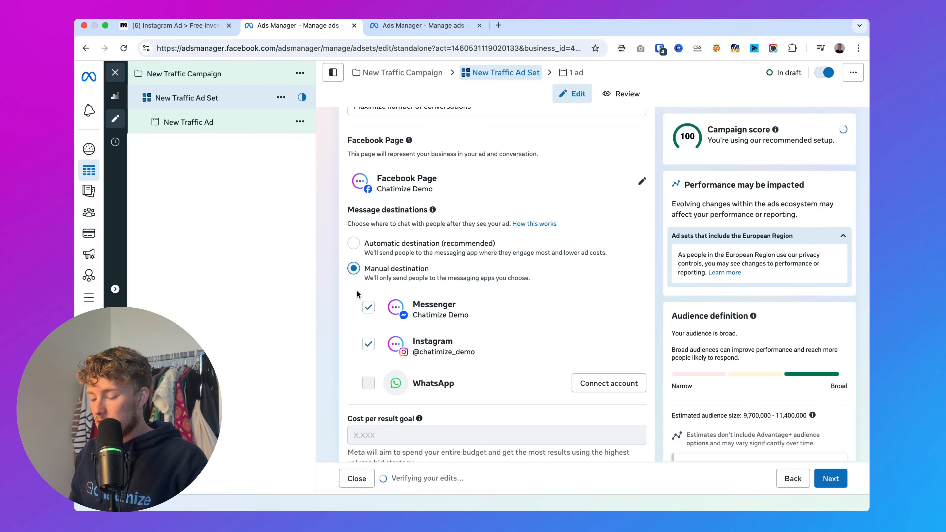
pyautogui.click(368, 309)
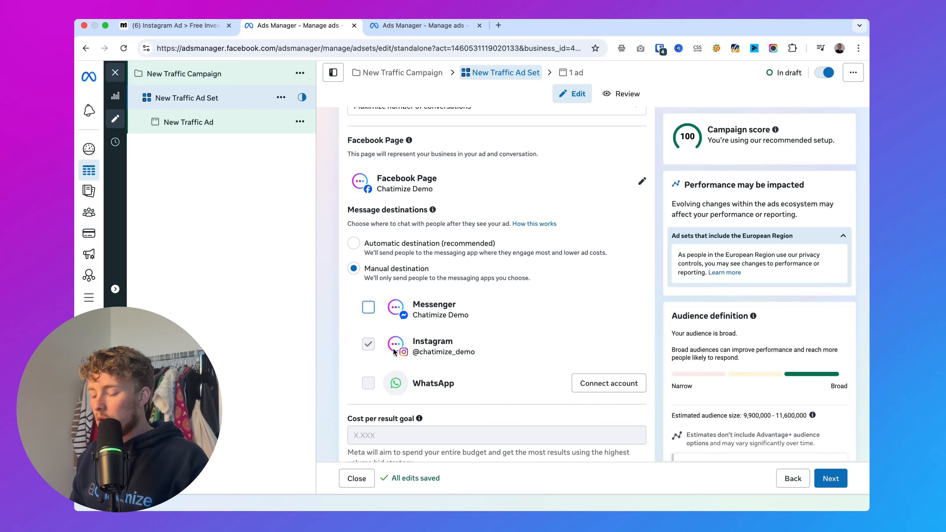
# Continue to the ad and set its message template to Partner app
pyautogui.scroll(-12, 528, 348)
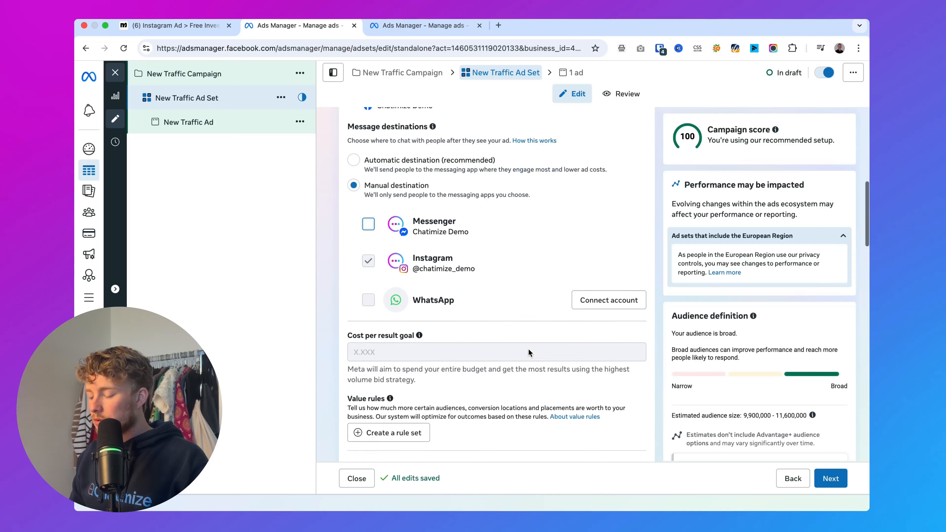
pyautogui.click(833, 478)
pyautogui.scroll(-5, 531, 262)
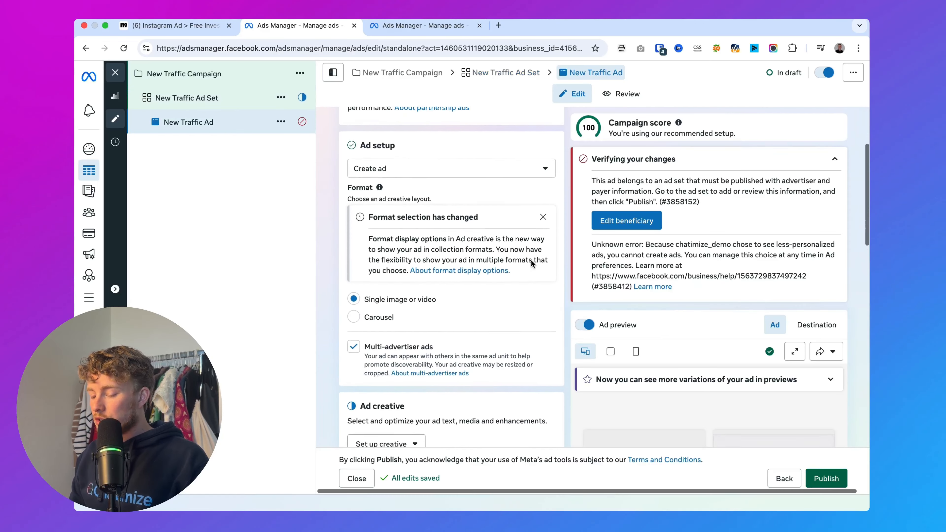
pyautogui.scroll(-10, 530, 259)
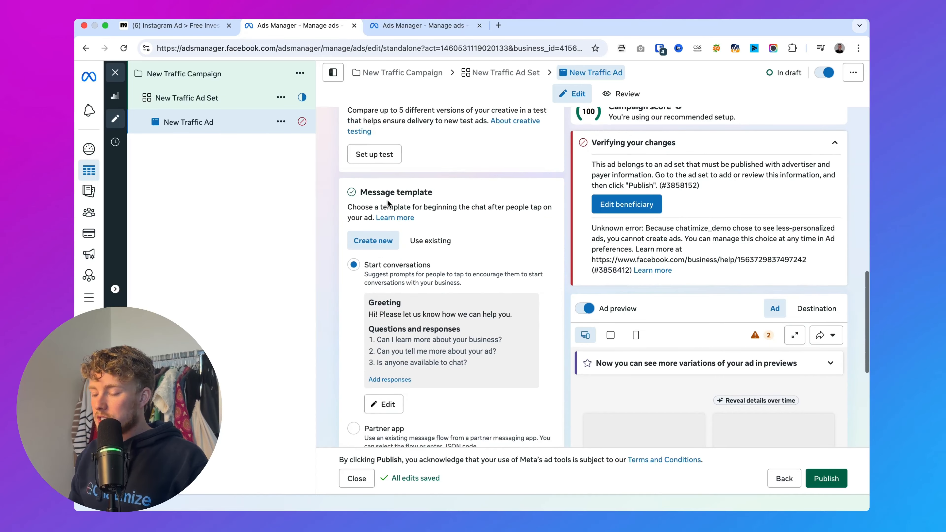
pyautogui.scroll(-3, 490, 304)
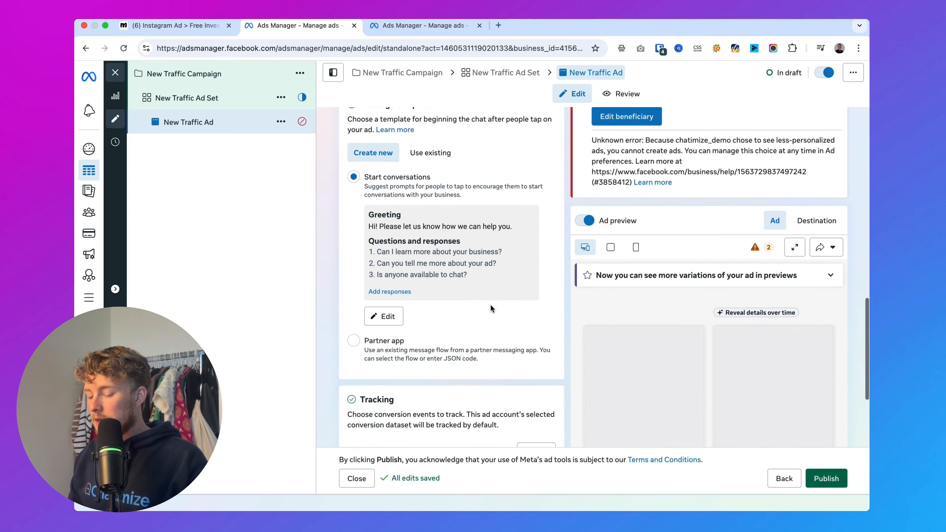
pyautogui.click(390, 350)
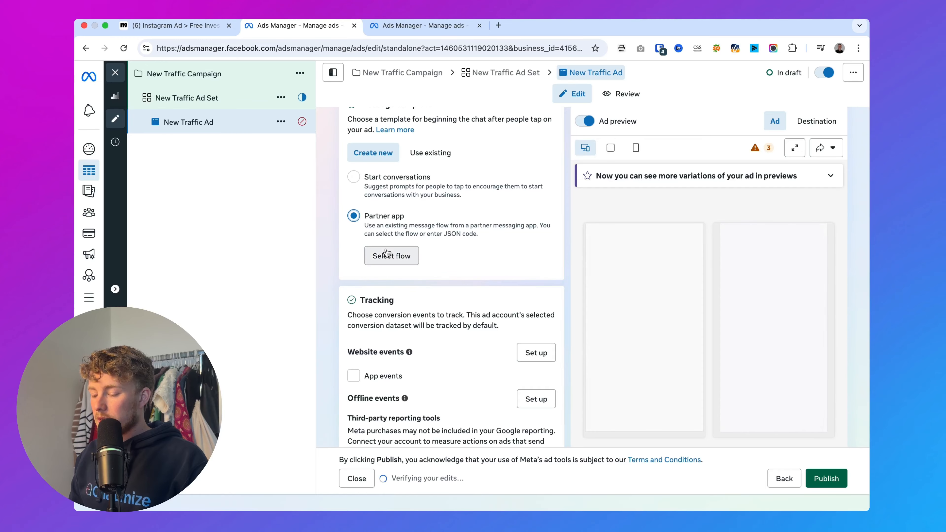
# Choose Manychat as the partner app and "Instagram Ad > Free Investing Guide" as the ad's message flow
pyautogui.click(387, 256)
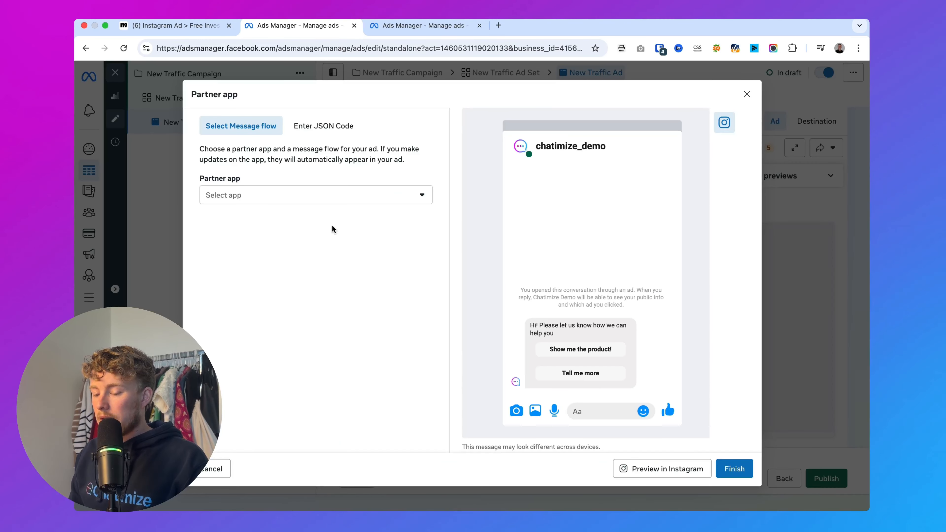
pyautogui.click(313, 203)
pyautogui.click(238, 219)
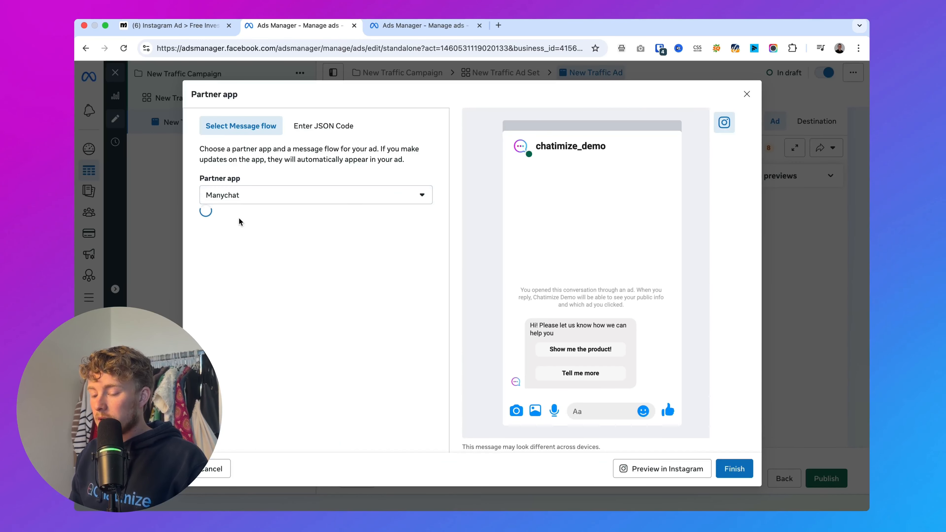
pyautogui.click(232, 238)
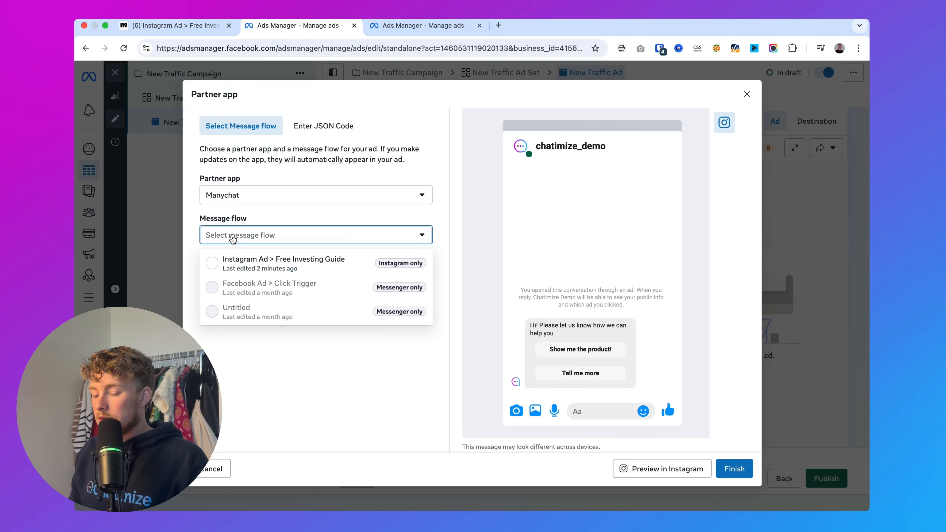
pyautogui.click(297, 267)
# Check the automation's name in Manychat against the chosen message flow, then return to the Partner app settings without discarding them
pyautogui.click(179, 25)
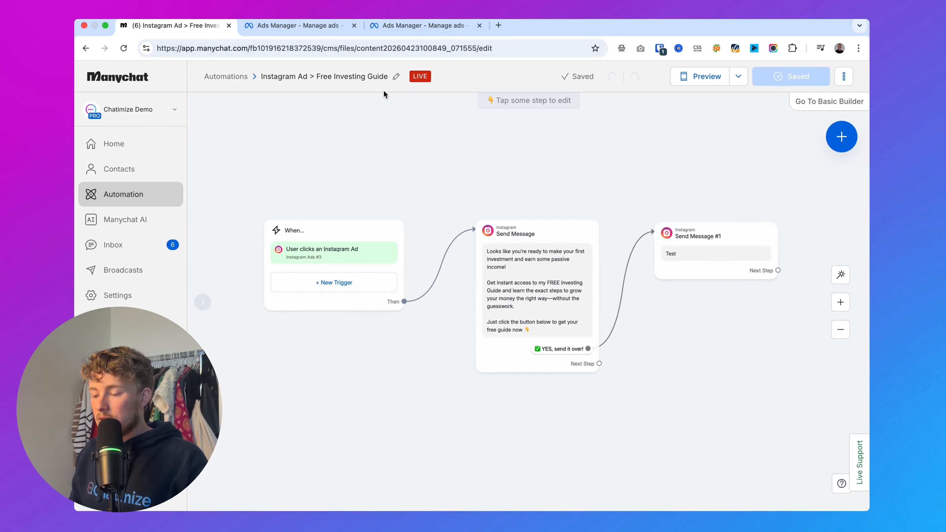
pyautogui.click(303, 24)
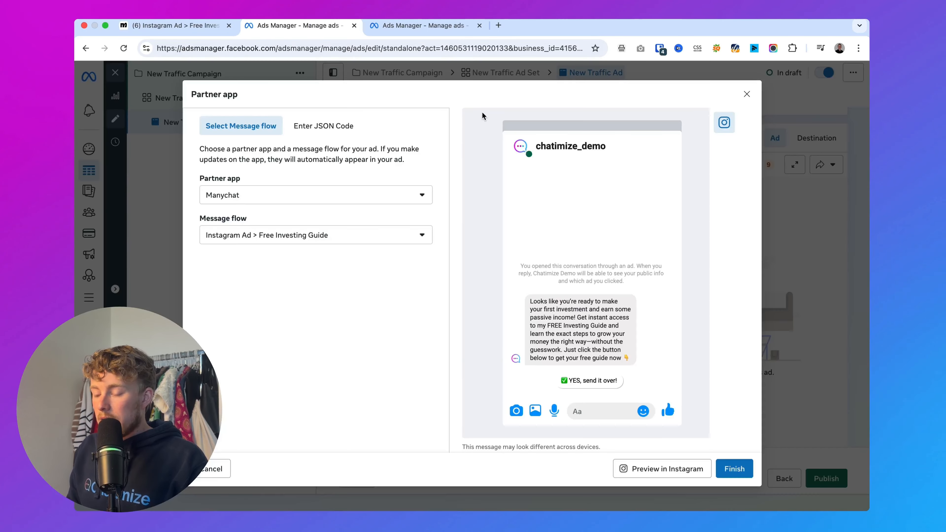
pyautogui.click(747, 94)
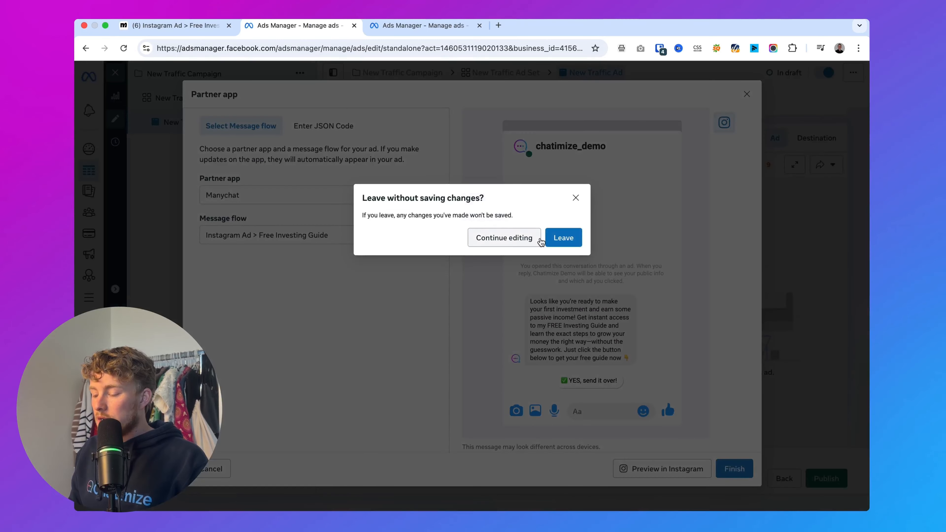
pyautogui.click(575, 198)
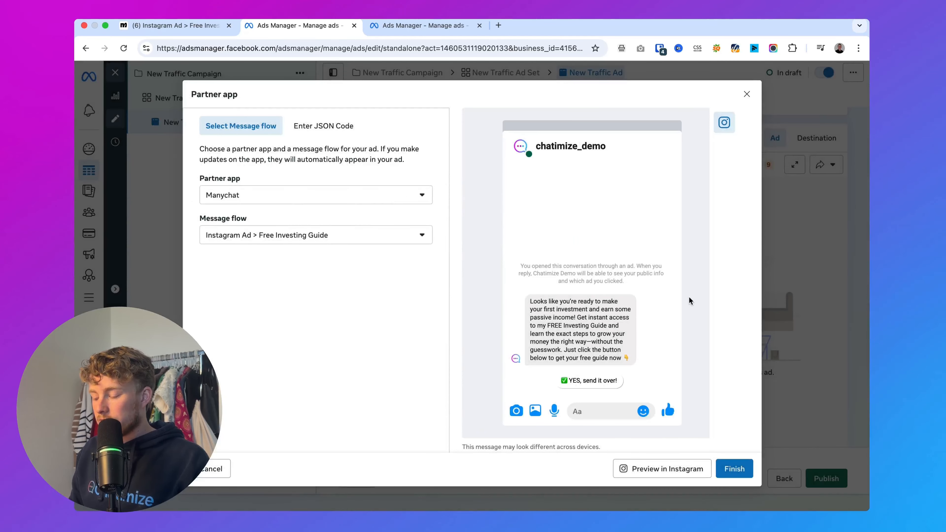
# Finish the Partner app setup with the chosen message flow and highlight the ad's Message template heading
pyautogui.click(742, 467)
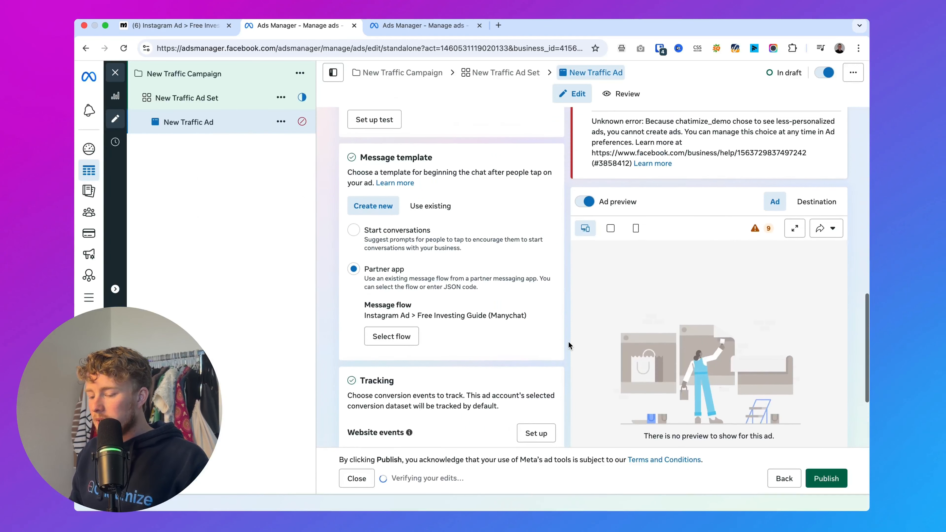
pyautogui.scroll(1, 568, 341)
pyautogui.moveTo(353, 182); pyautogui.dragTo(465, 181)
pyautogui.click(464, 181)
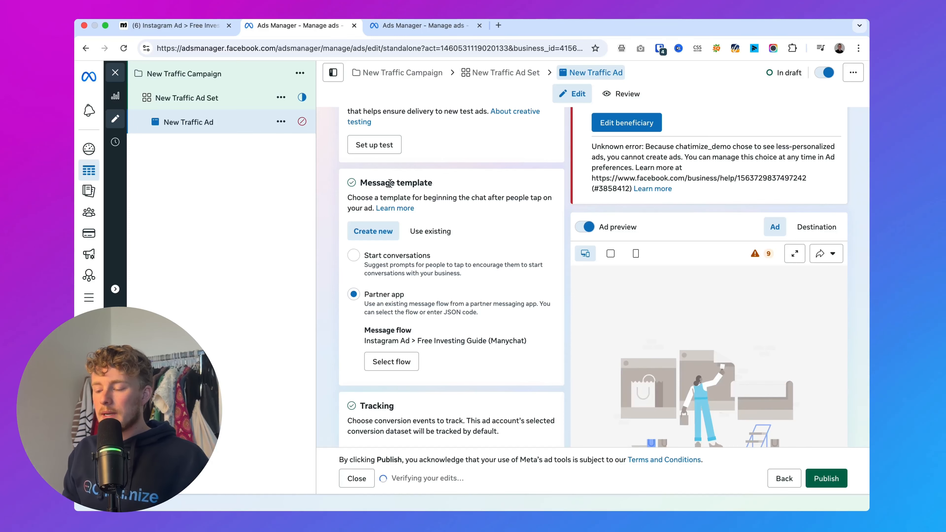
# In the New Engagement Ad's Chat builder, examine the saved Manychat templates and close the list without choosing another one
pyautogui.click(398, 22)
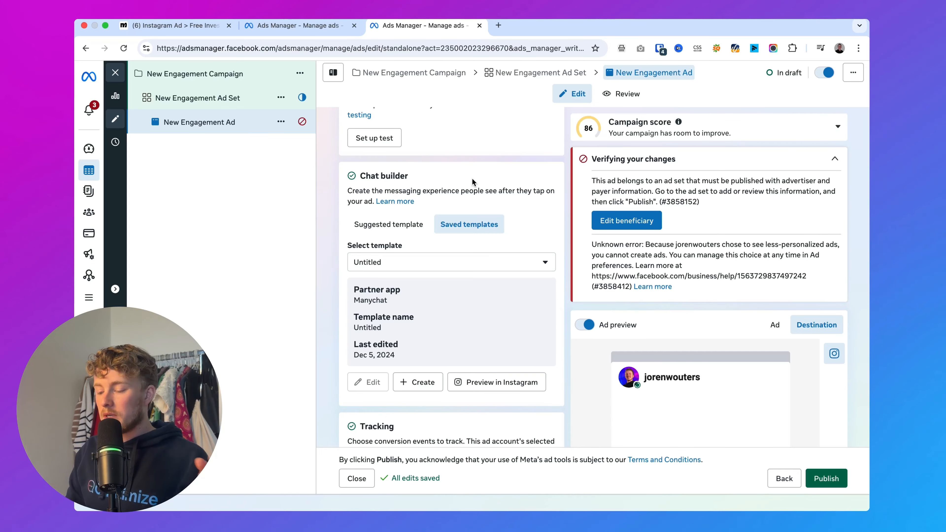
pyautogui.click(389, 224)
pyautogui.click(485, 225)
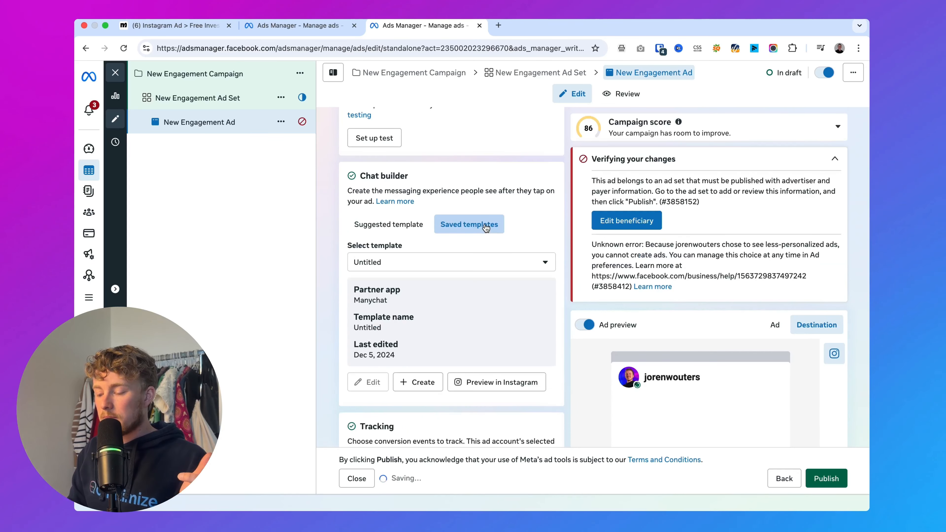
pyautogui.click(484, 262)
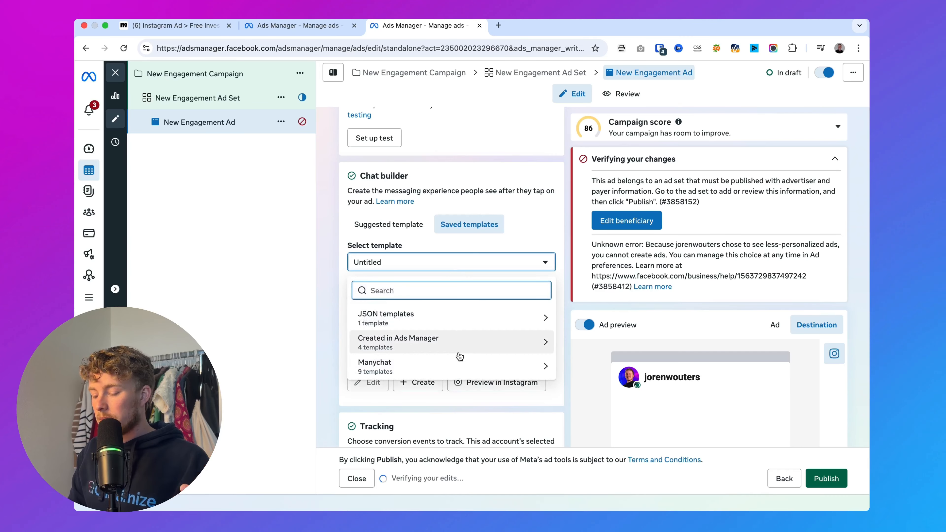
pyautogui.click(462, 366)
pyautogui.scroll(-3, 467, 389)
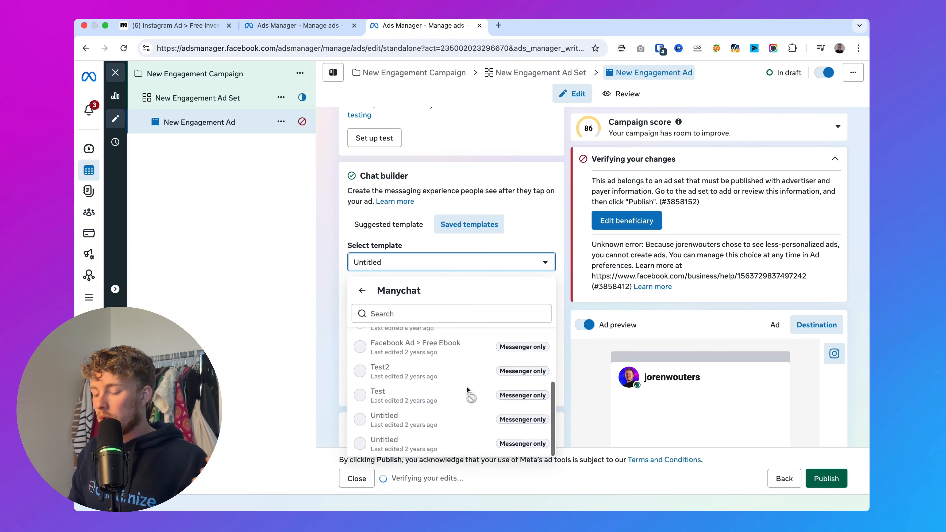
pyautogui.click(509, 206)
# Compare the New Traffic Ad's Message template section with the New Engagement Ad's Chat builder section
pyautogui.hotkey('ctrl', 'shift', 'Tab')
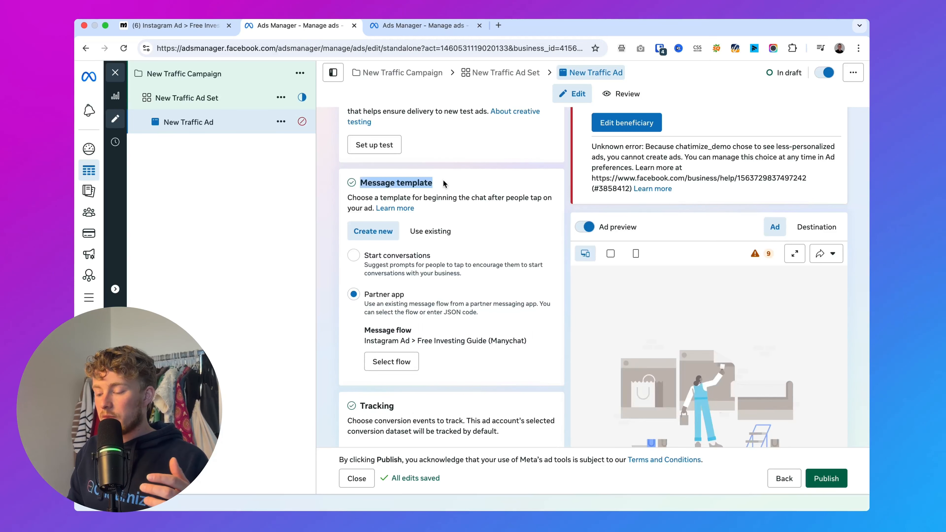
pyautogui.click(422, 25)
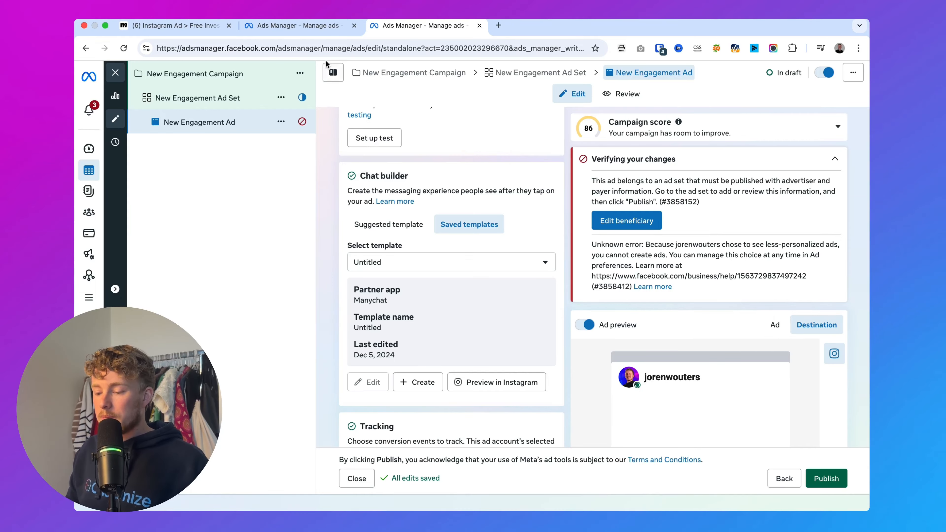
pyautogui.click(306, 29)
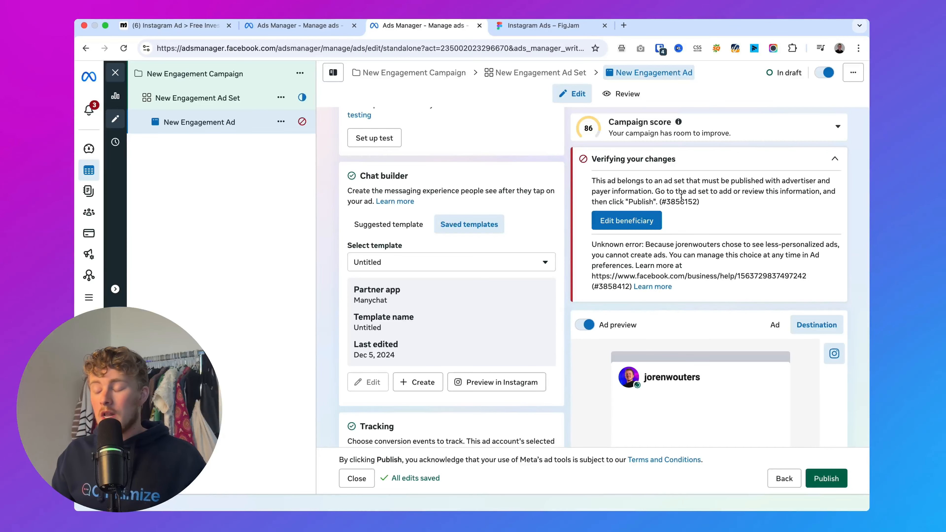
# Switch to the Instagram Ads FigJam board and move the blank rectangle off the example under "Repeat the CTA 3 times"
pyautogui.click(543, 25)
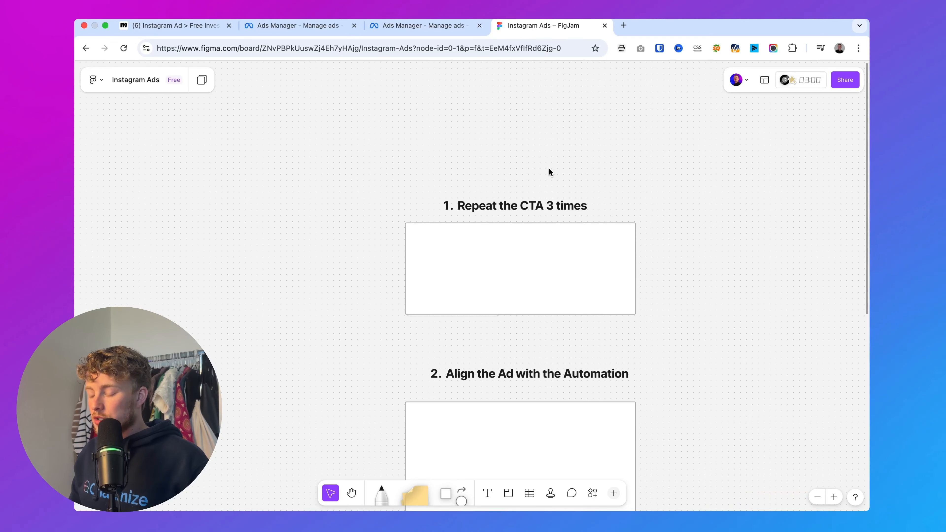
pyautogui.scroll(5, 549, 170)
pyautogui.scroll(-3, 548, 170)
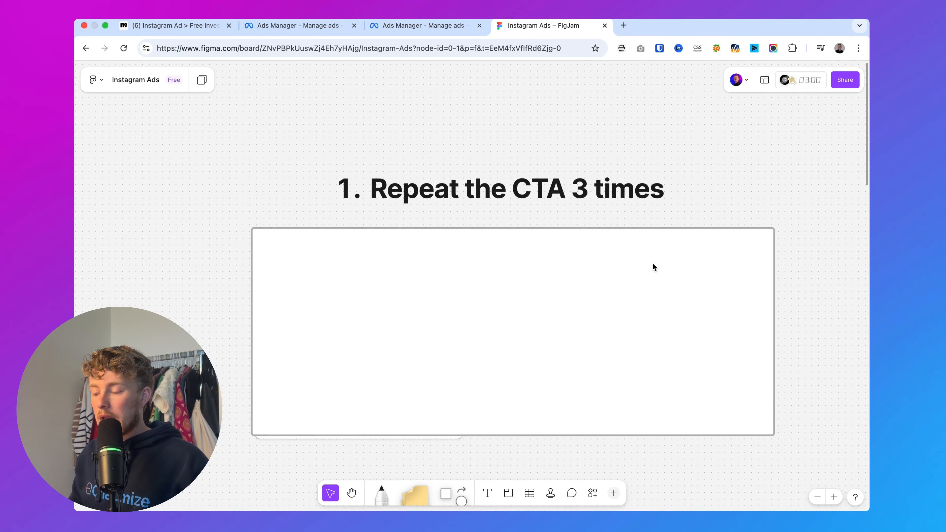
pyautogui.moveTo(700, 282); pyautogui.dragTo(144, 282)
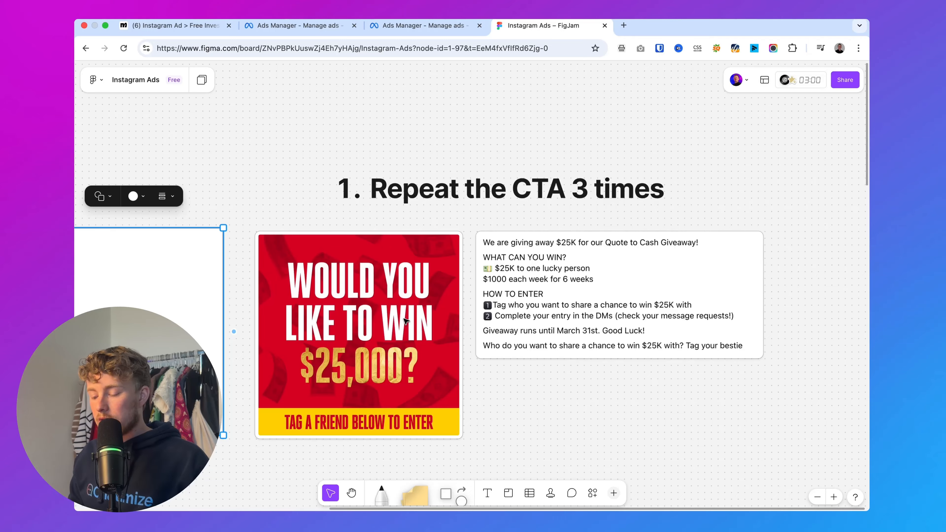
# Examine the $25,000 giveaway ad's image and caption for each place where the call to action is repeated
pyautogui.scroll(2, 405, 320)
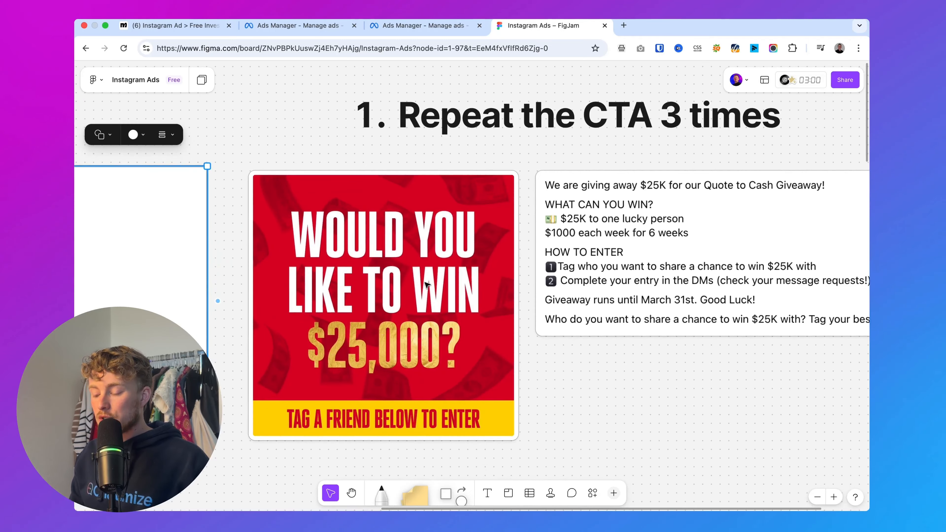
pyautogui.scroll(-3, 624, 283)
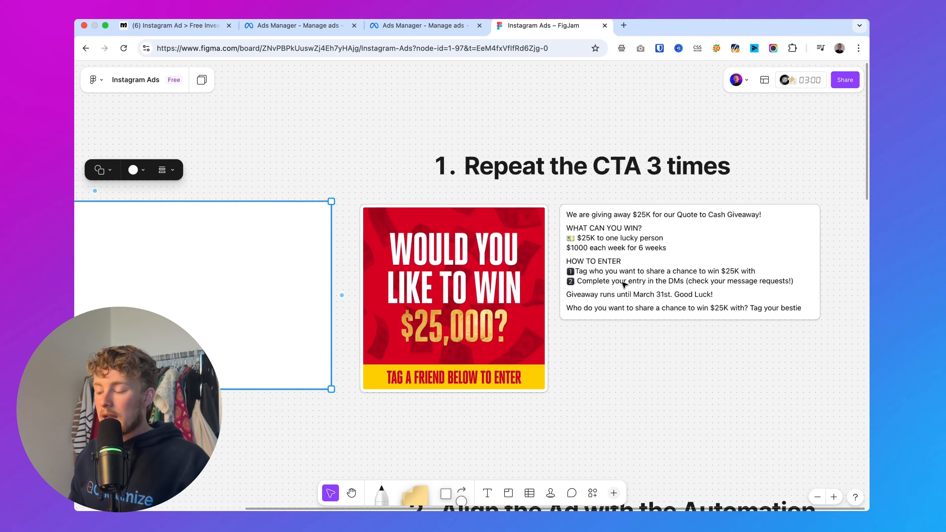
pyautogui.scroll(5, 624, 283)
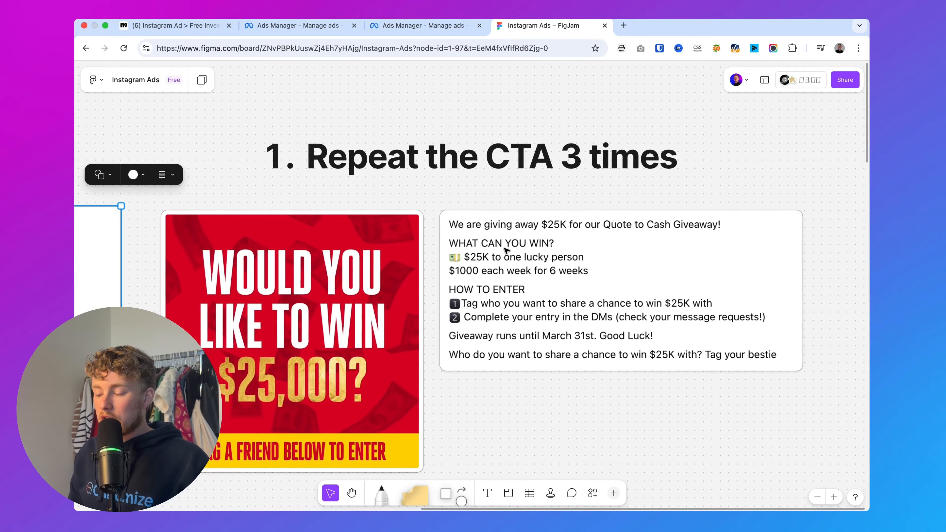
pyautogui.scroll(2, 500, 223)
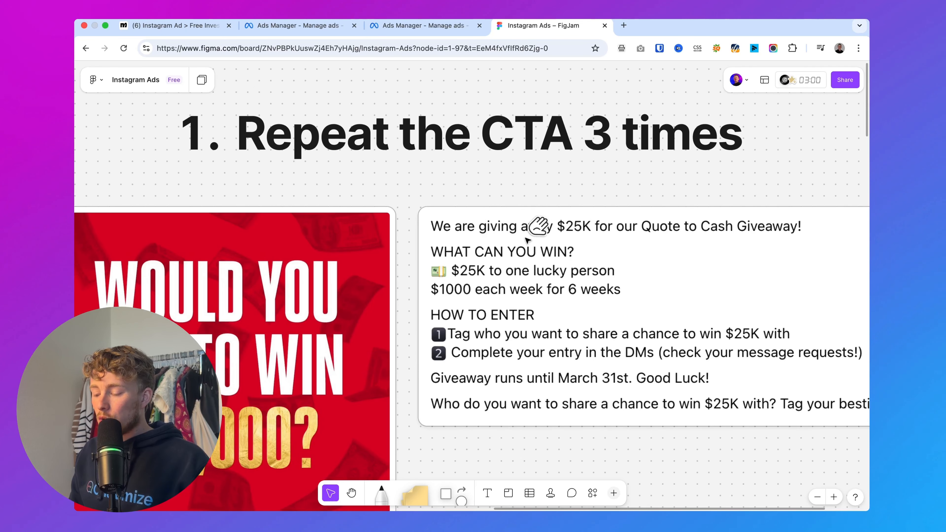
pyautogui.scroll(-5, 586, 296)
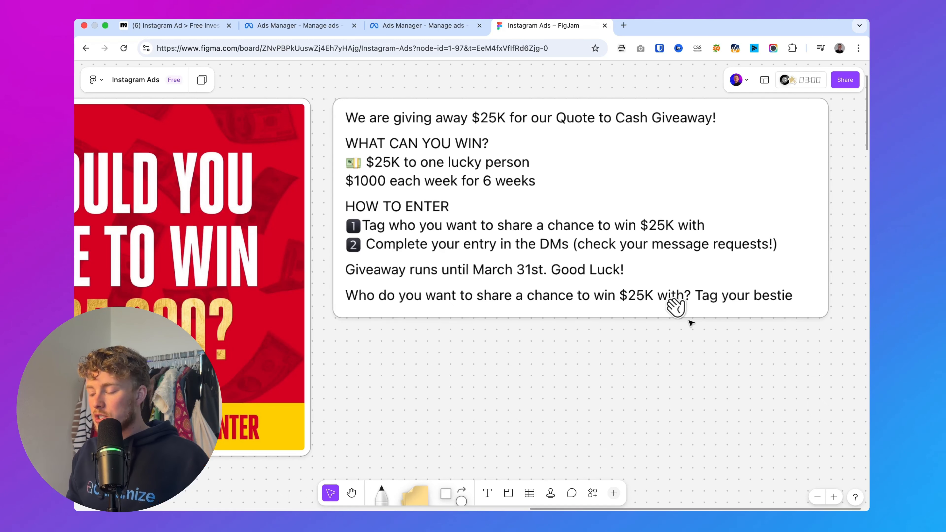
pyautogui.scroll(-3, 676, 398)
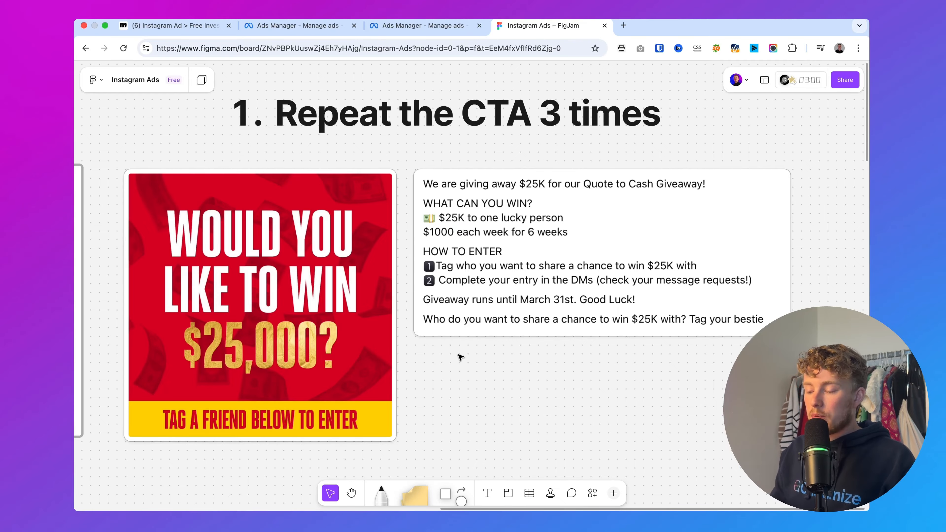
pyautogui.scroll(-2, 460, 357)
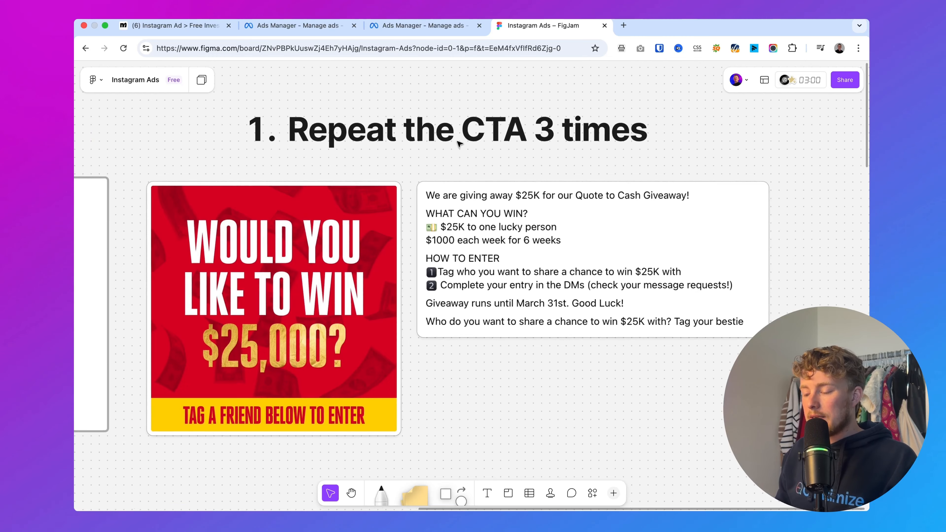